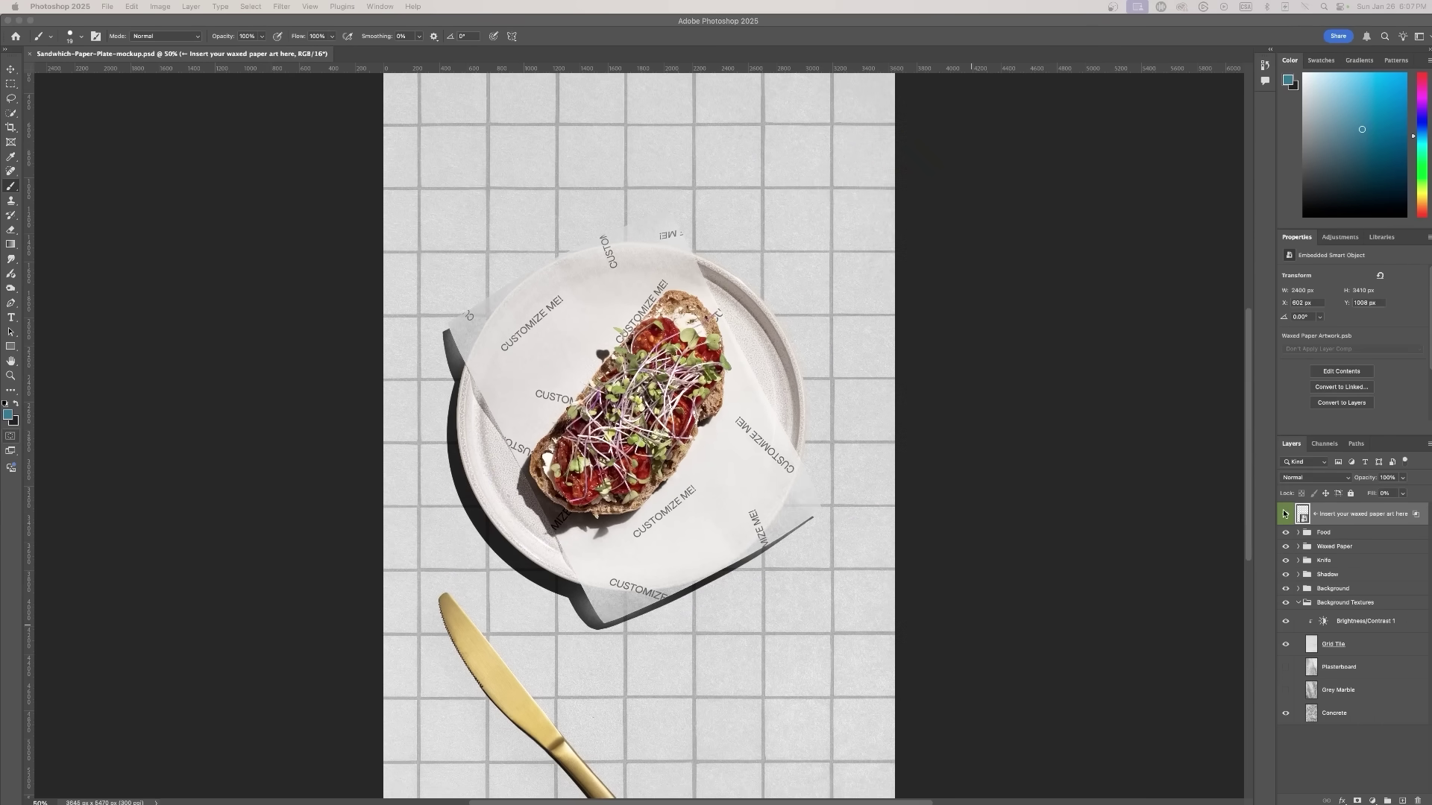
Preview the waxed paper layers by toggling their visibility and open the contents of the waxed paper artwork smart object
click(1284, 513)
click(1284, 516)
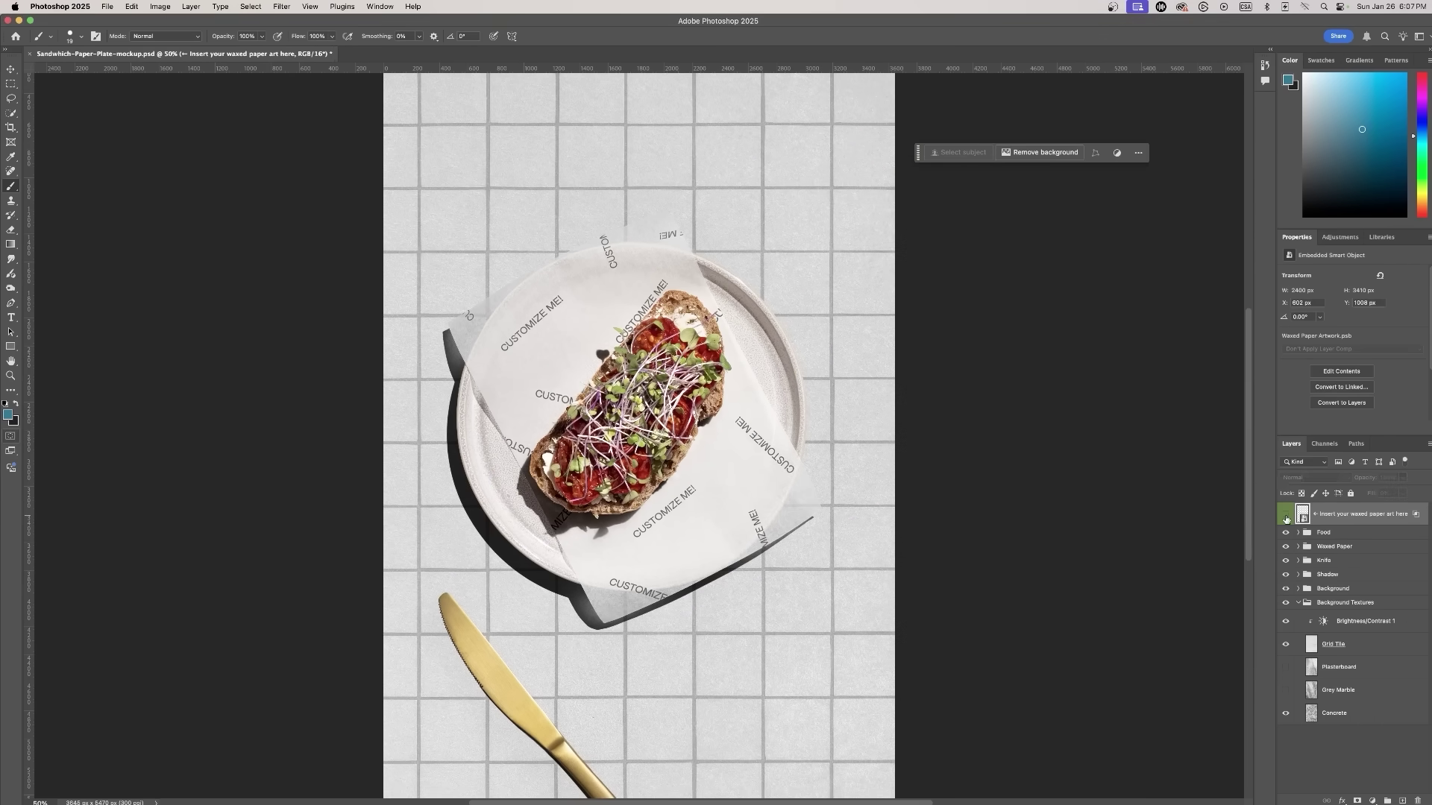
click(1284, 516)
click(1285, 548)
click(1284, 547)
double_click(1302, 516)
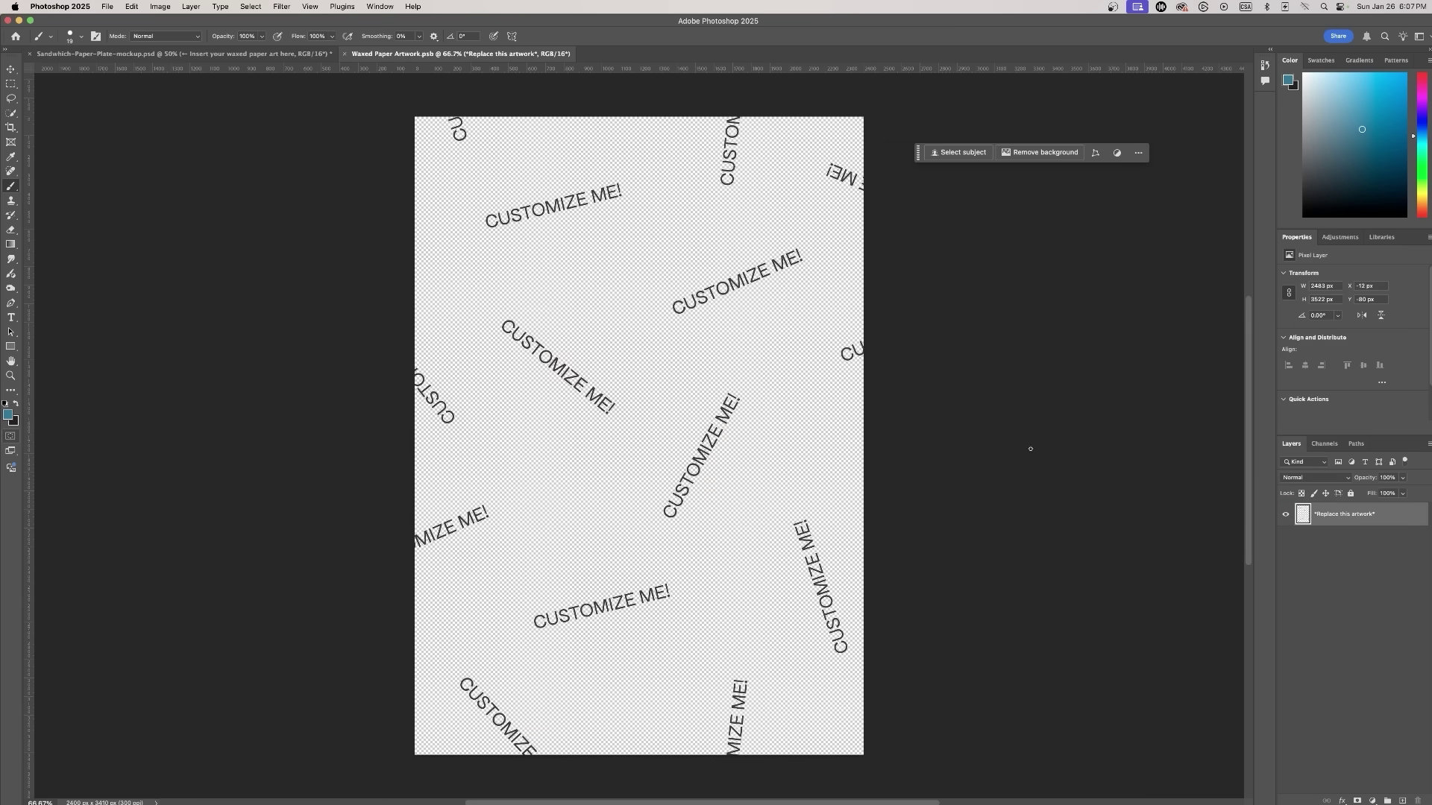
Preview the placeholder artwork layer's visibility and check the pixel dimensions of the waxed paper artwork document
click(1286, 516)
click(1286, 516)
click(160, 6)
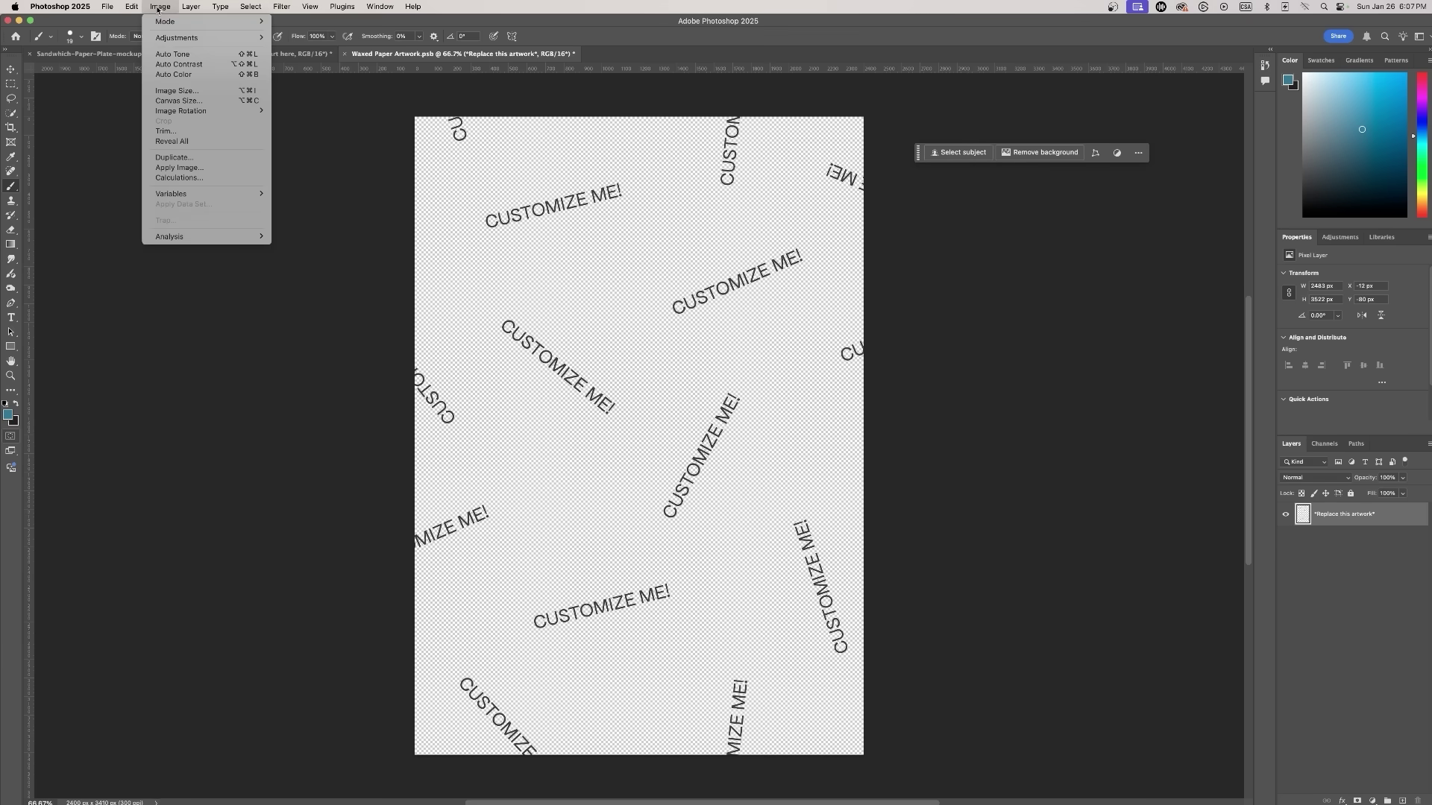
click(186, 90)
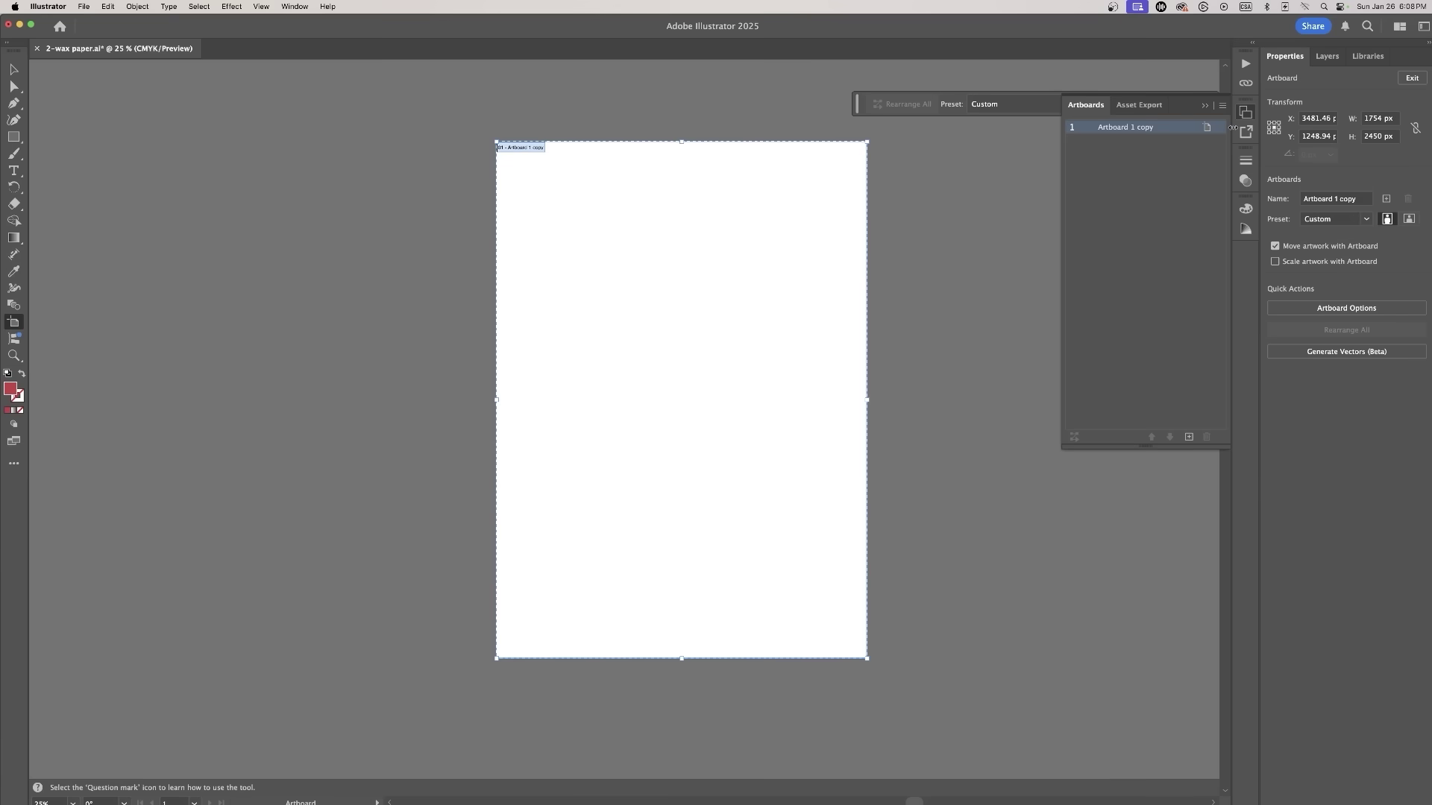
In Illustrator, set the artboard of the wax paper file to 2400 px wide and 3415 px high
click(1207, 128)
key(Tab)
text(2)
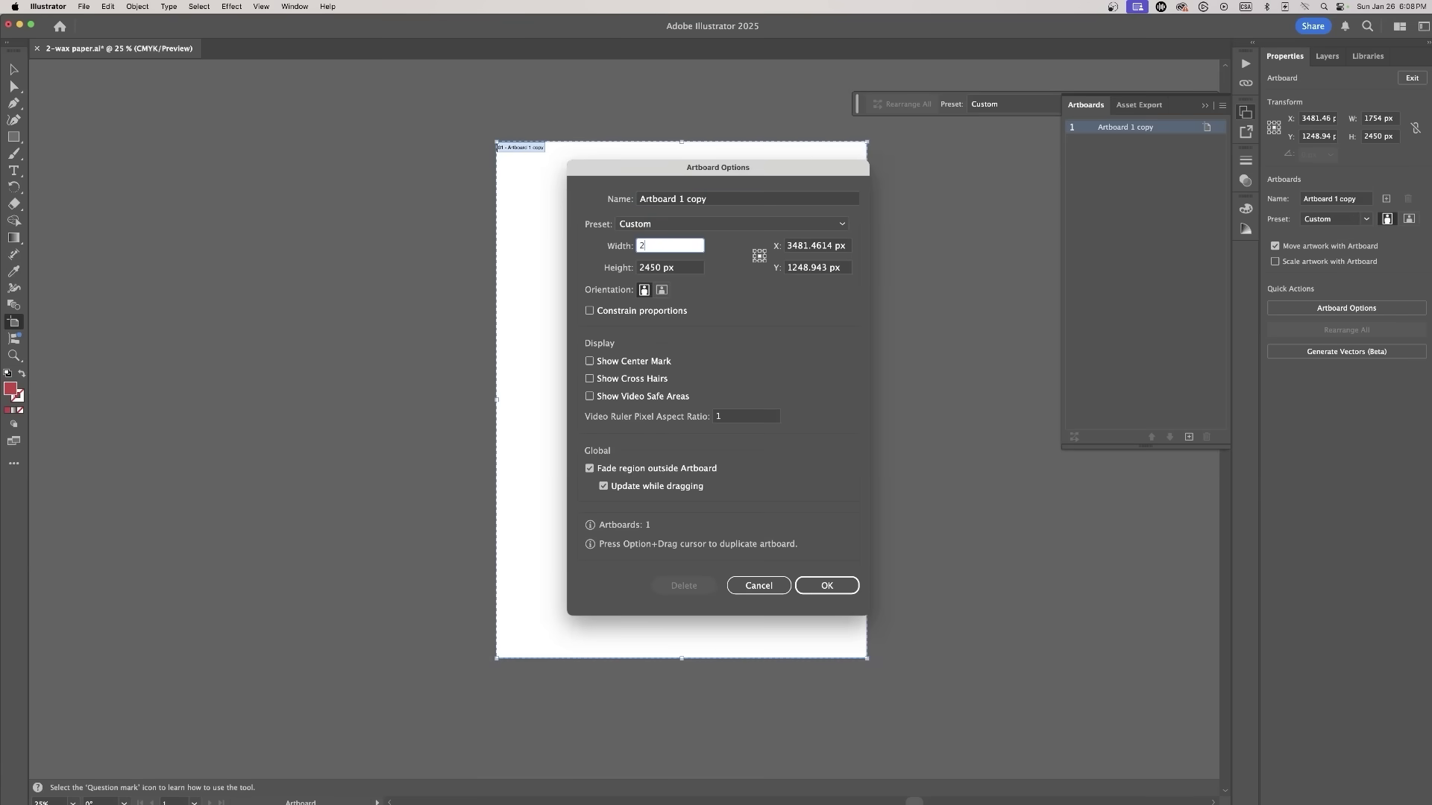
key(Tab)
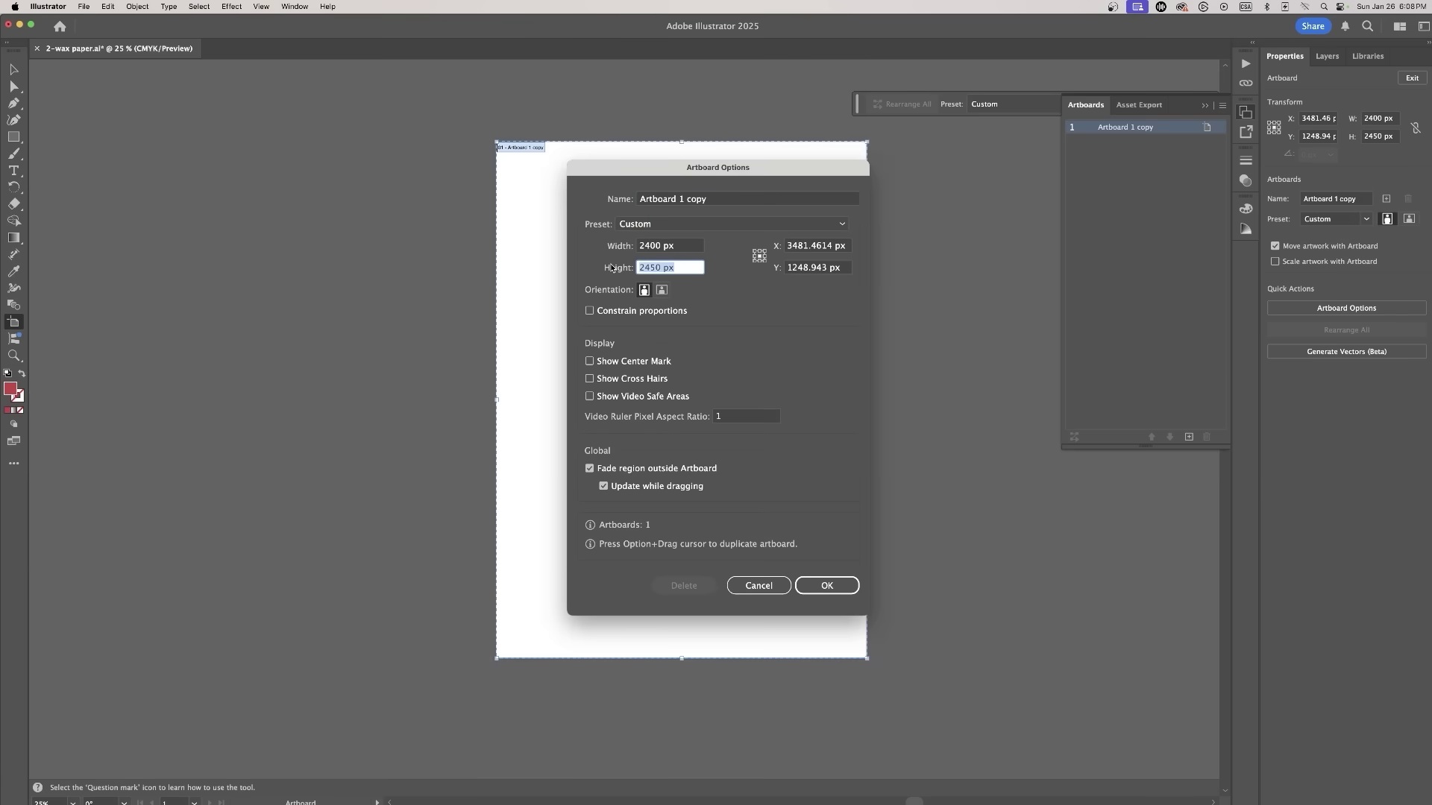
text(3415)
key(Return)
Paste the copied icon pattern and scale and position it so it covers the whole artboard
key(super+minus)
click(13, 70)
key(super+v)
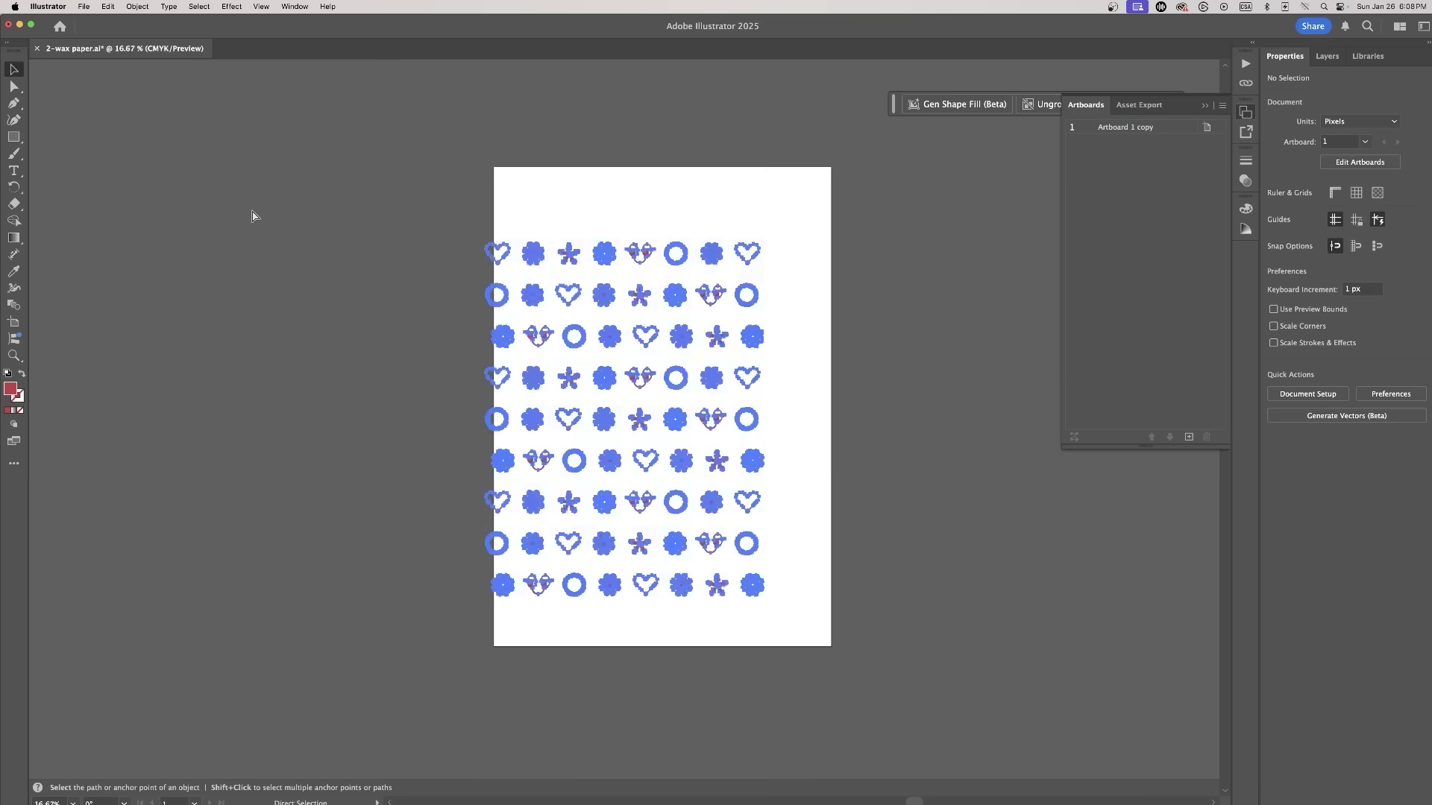
drag(764, 240, 904, 141)
drag(740, 581, 743, 624)
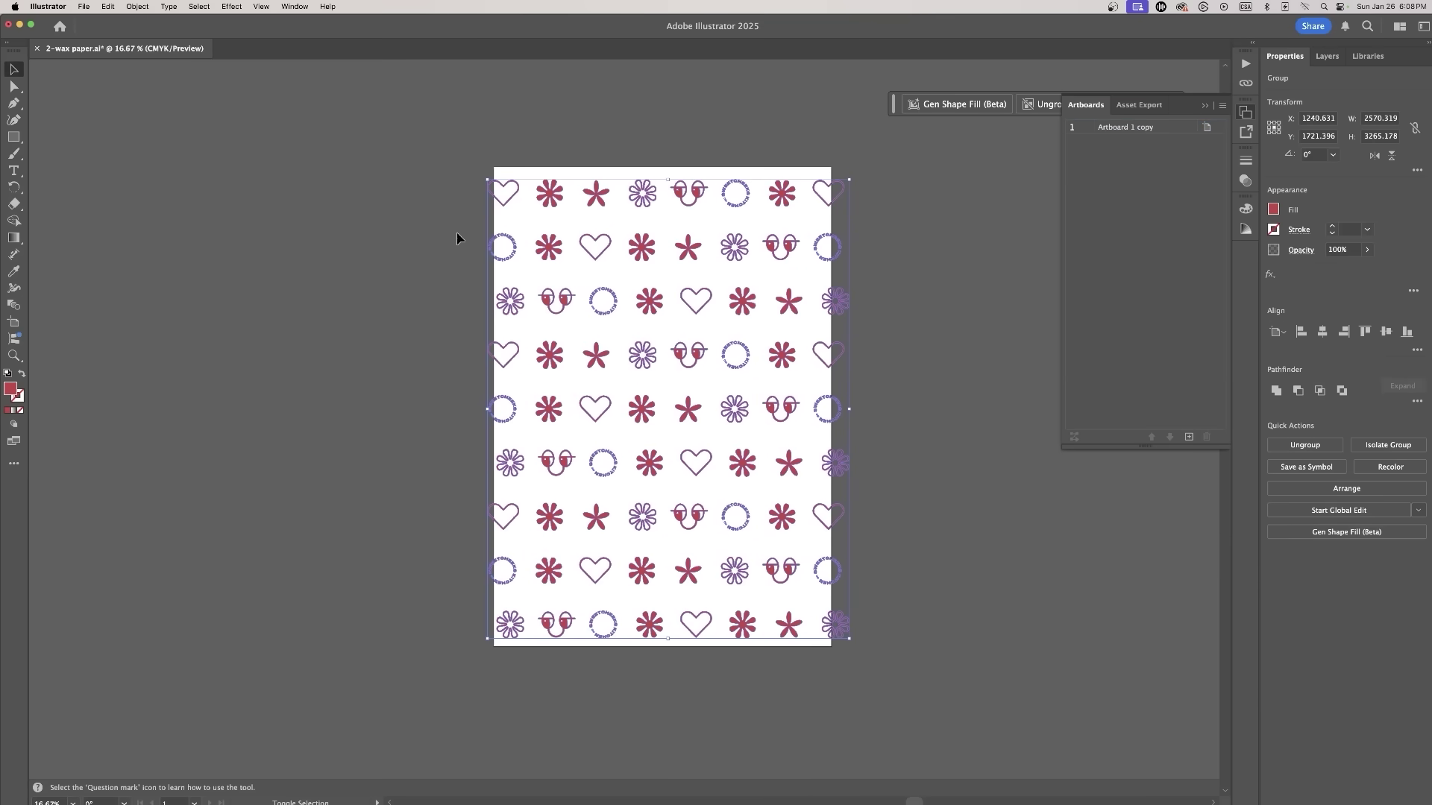
drag(487, 180, 454, 168)
mouse_move(849, 638)
mouse_down()
mouse_move(856, 649)
mouse_move(840, 639)
mouse_up()
Turn on Trim View to hide the pattern outside the artboard and save the wax paper file
click(260, 6)
click(270, 79)
click(365, 527)
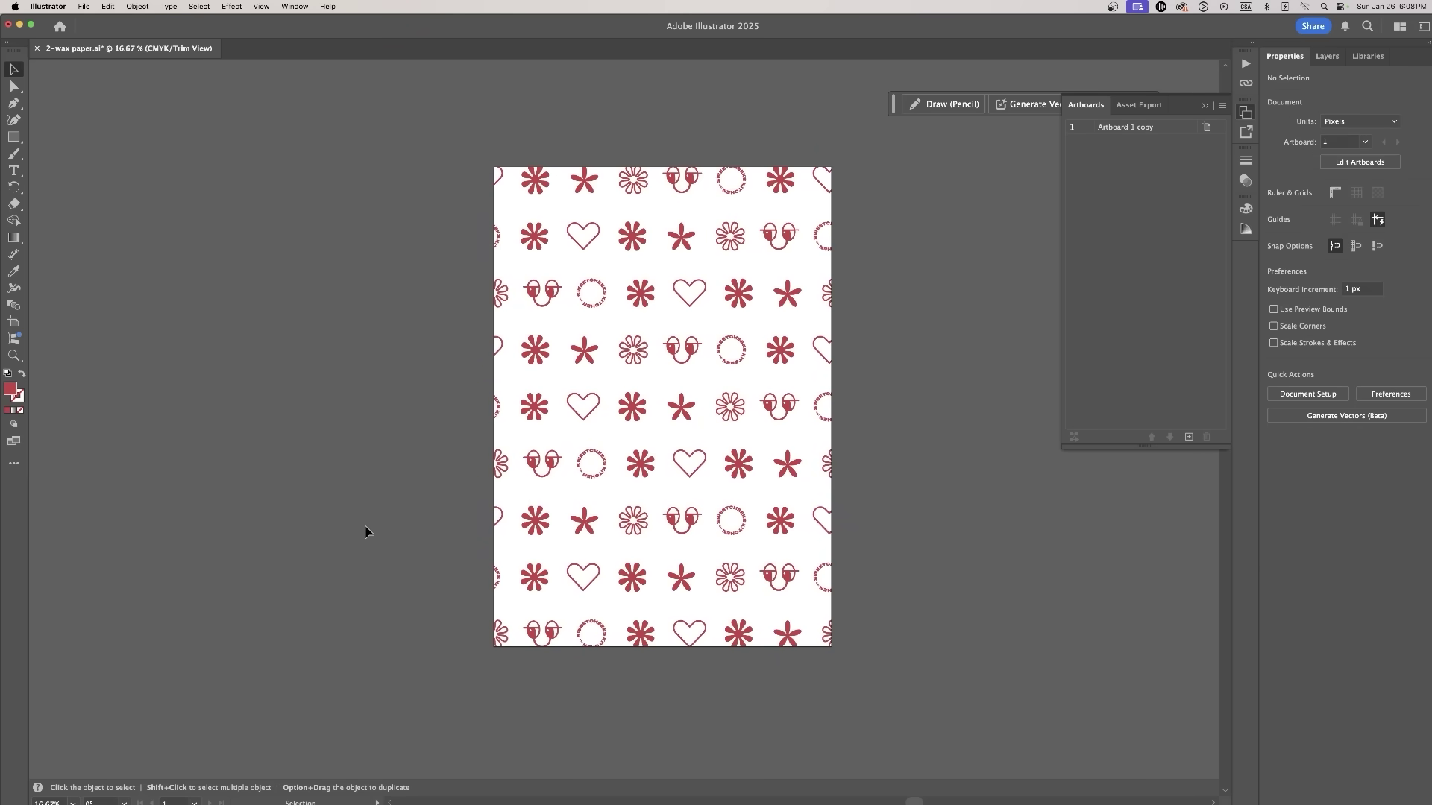
key(super+s)
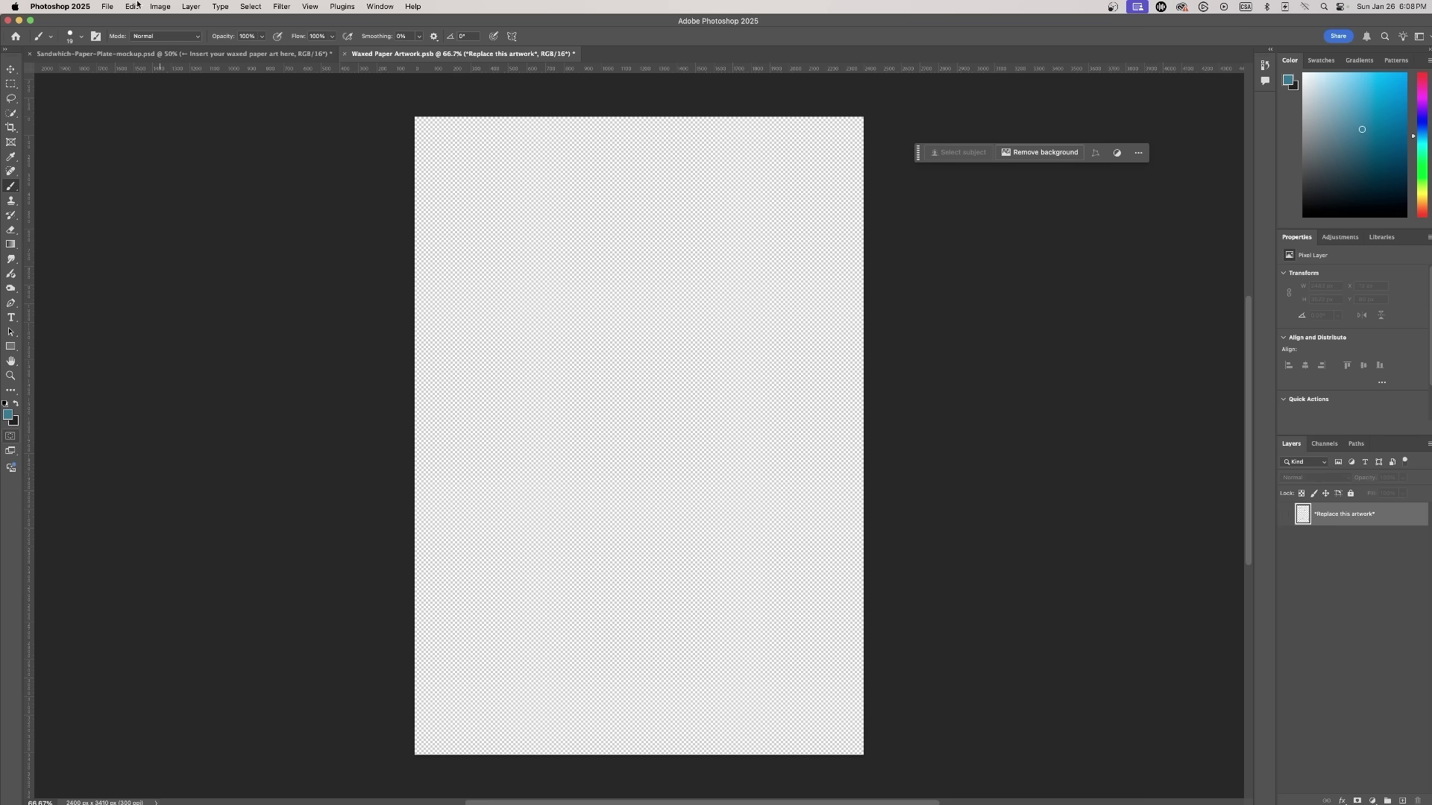
In Photoshop, place "2-wax paper.ai" as linked artwork in the waxed paper document, cropped to its bounding box
click(108, 6)
click(144, 232)
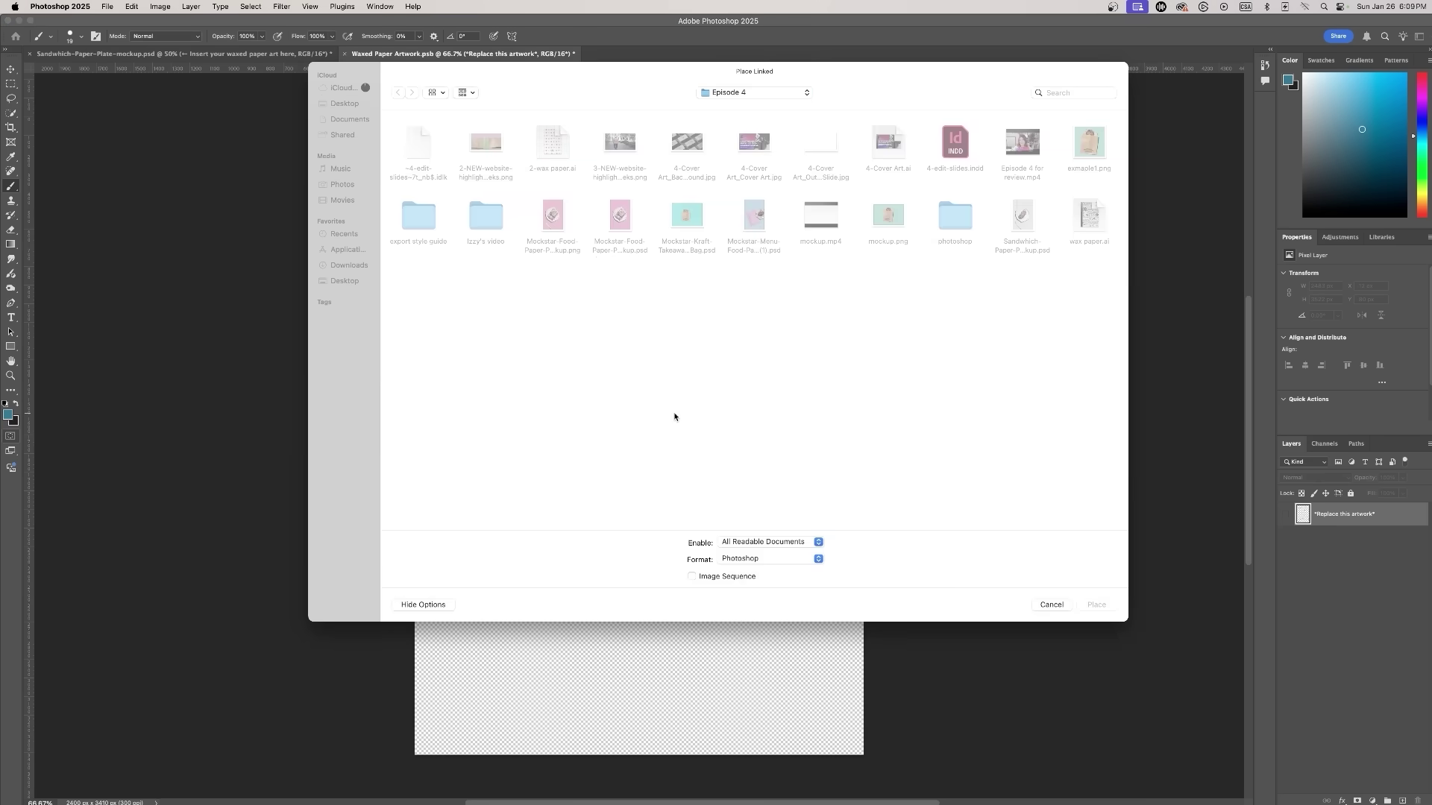
click(549, 145)
key(Return)
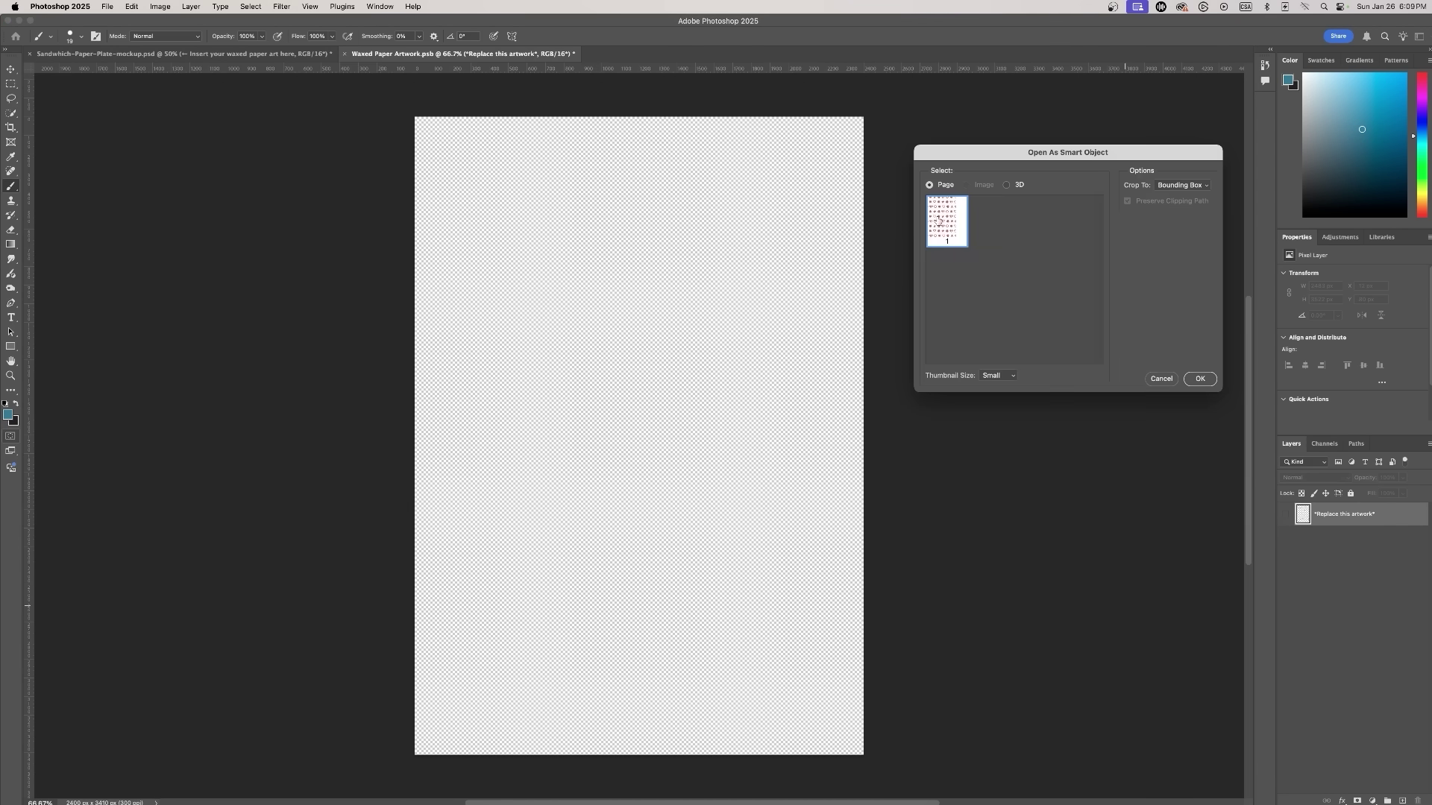
click(1200, 379)
key(Return)
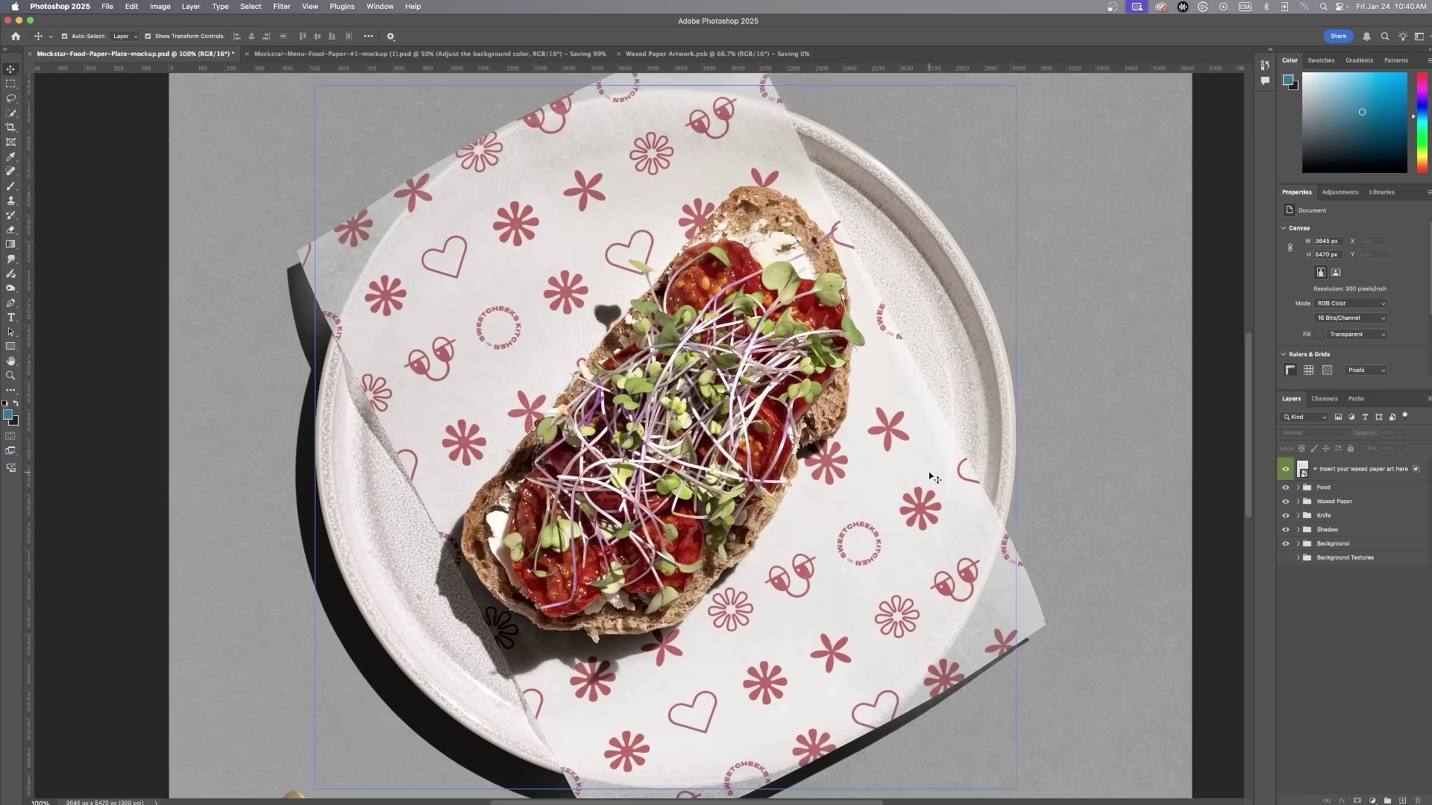
Start a Pen path at the toast's tip and trace the upper left edge around the protruding sprout leaf and its shadow
key(p)
key(super+plus)
scroll(678, 367, up, 5)
click(748, 263)
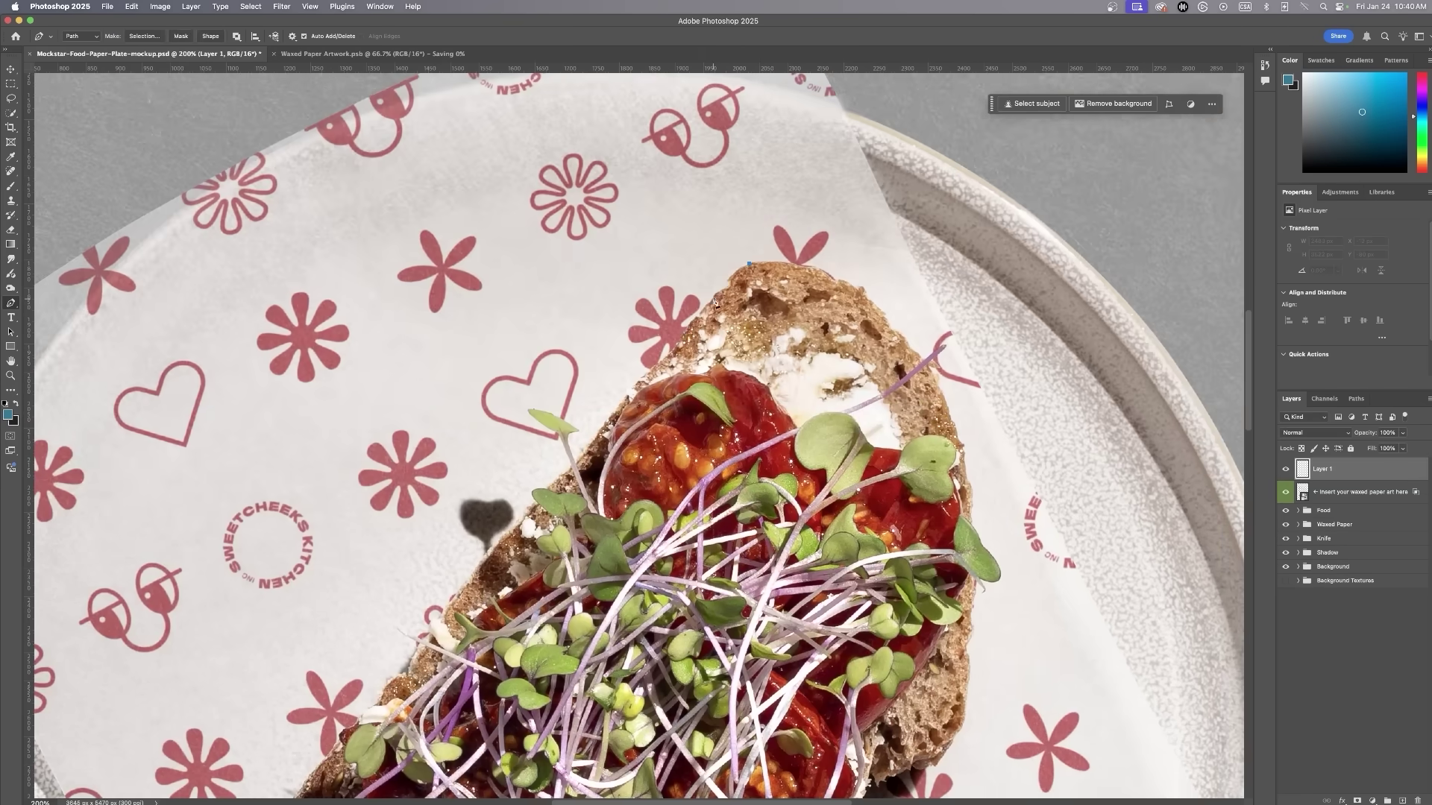
click(716, 294)
click(675, 342)
click(643, 378)
key(super+plus)
click(534, 448)
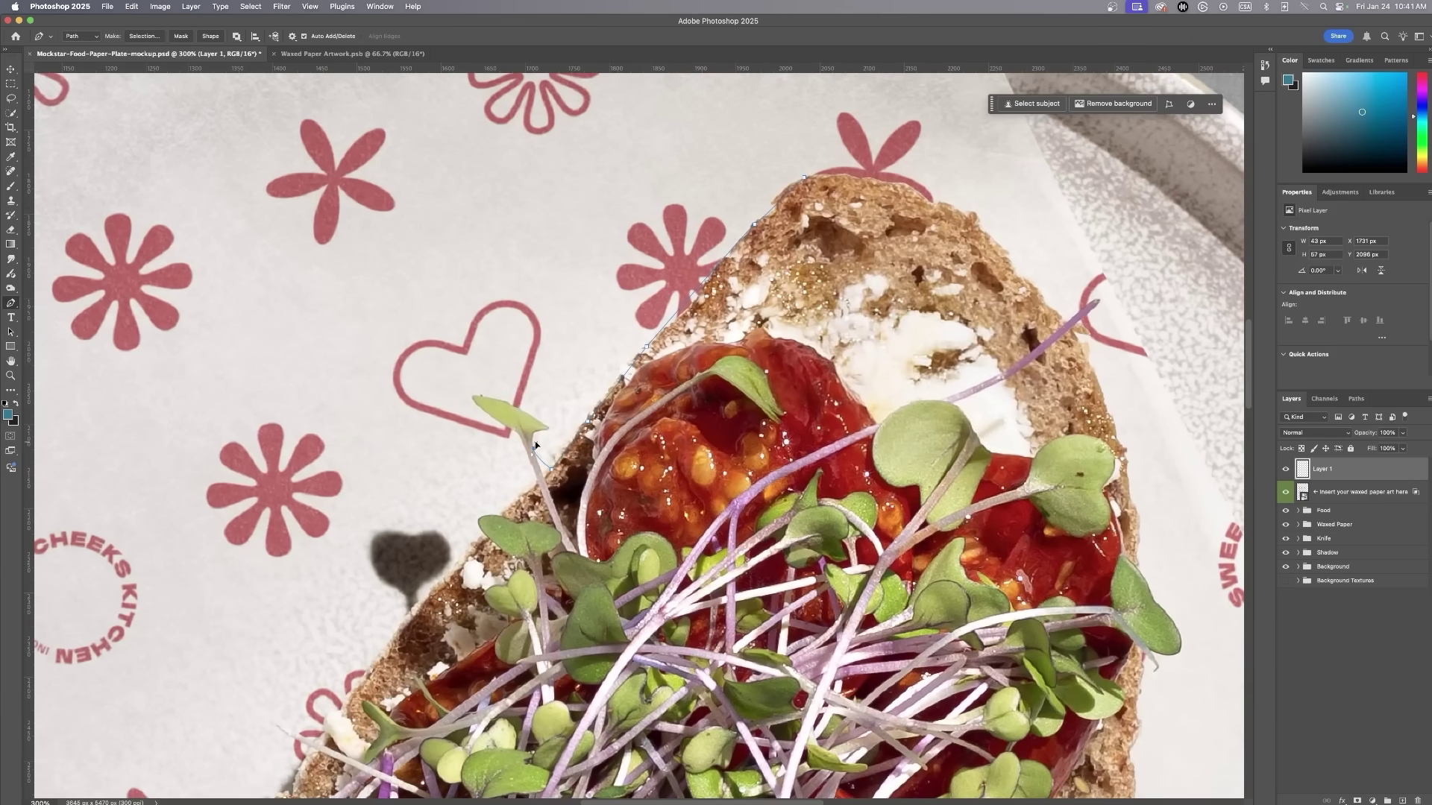
click(557, 420)
click(489, 388)
drag(469, 411, 484, 426)
click(519, 457)
click(530, 478)
click(495, 506)
click(366, 558)
key(super+minus)
click(479, 554)
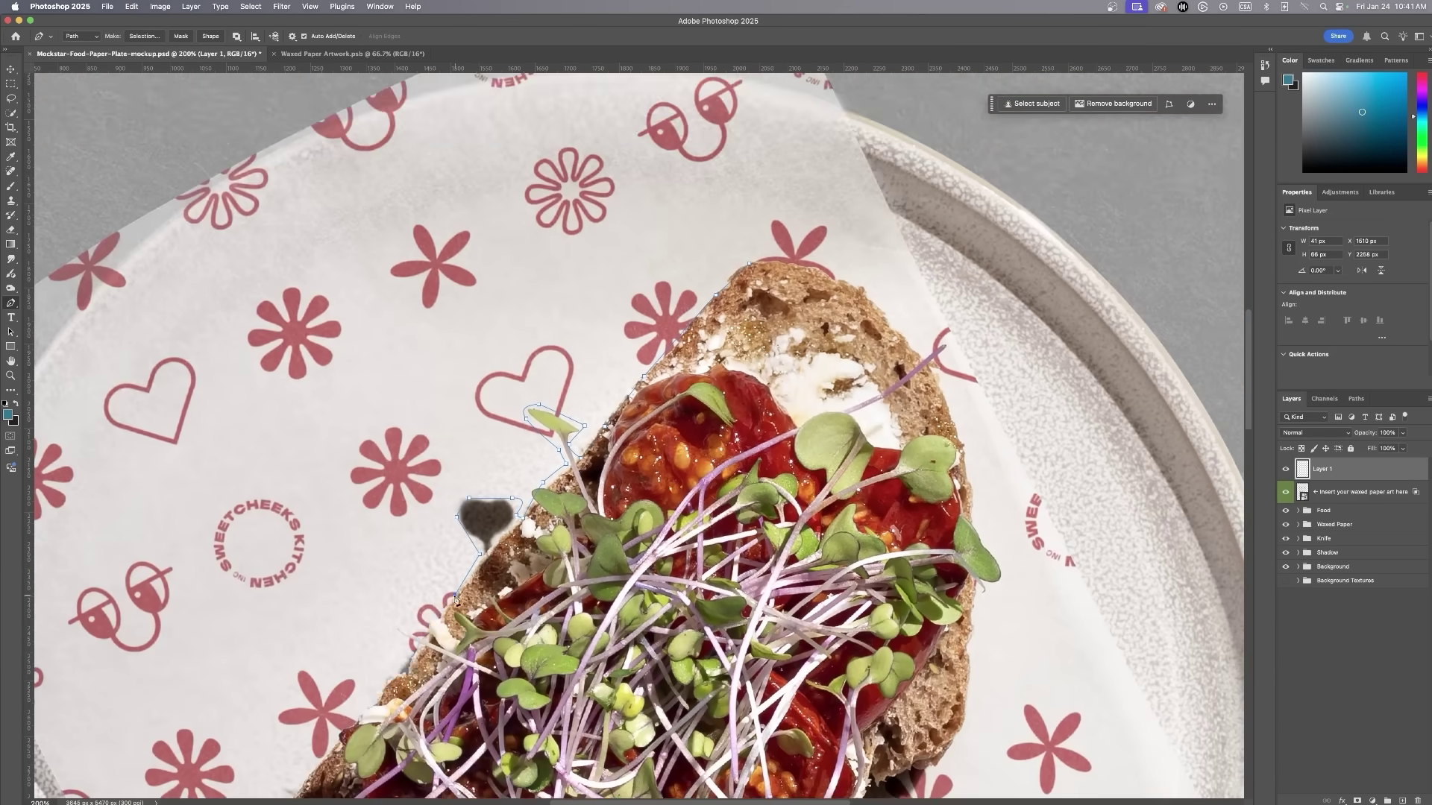
Continue the Pen path down the toast's left side, around the lower left shadow and along the bottom edge
click(454, 595)
scroll(448, 601, down, 6)
click(377, 629)
click(245, 625)
click(232, 642)
scroll(237, 646, down, 3)
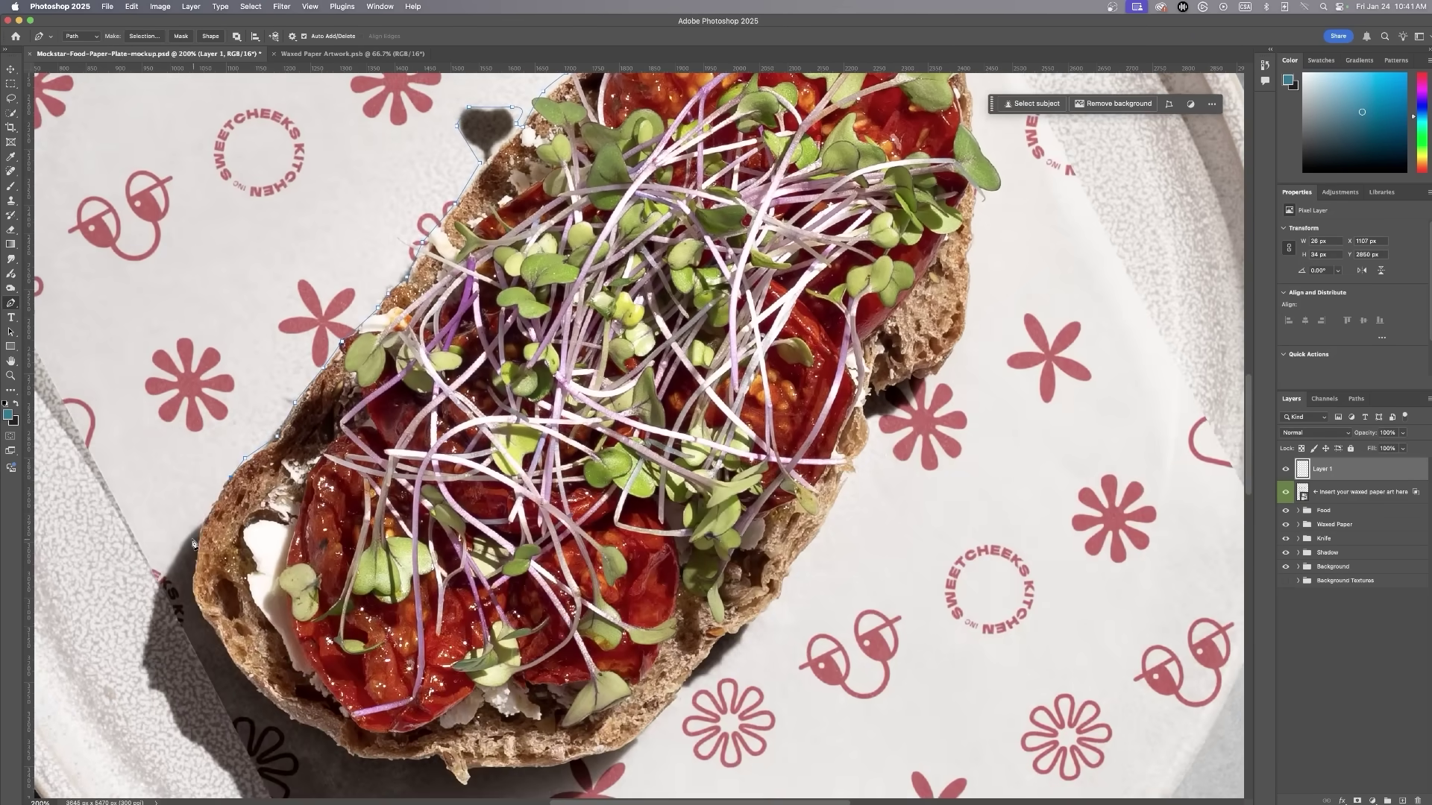
click(145, 668)
scroll(146, 669, down, 2)
click(182, 668)
click(387, 749)
click(638, 669)
Continue the Pen path from the toast's bottom edge up along its lower and middle right side
scroll(639, 669, up, 3)
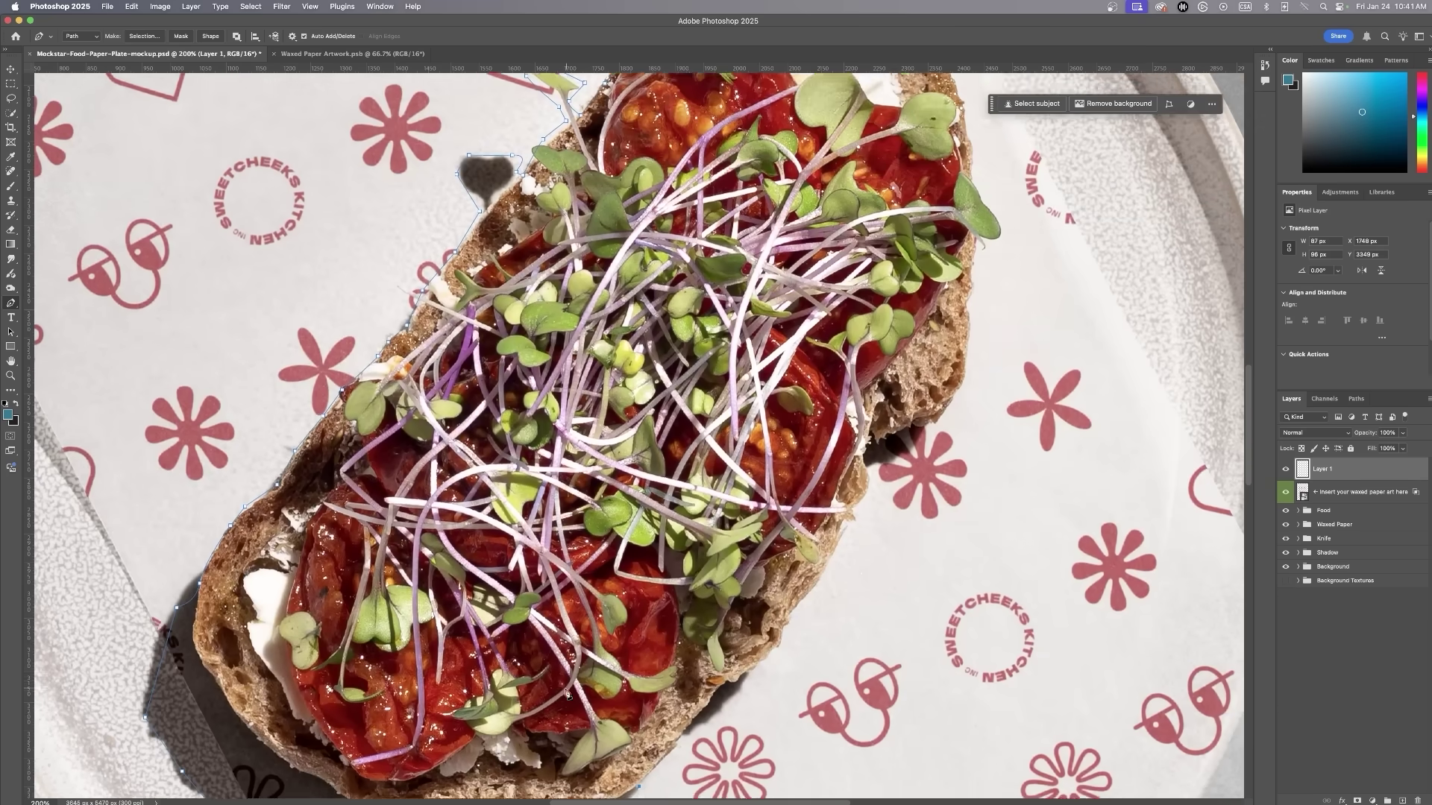
click(680, 745)
click(721, 717)
scroll(748, 692, right, 3)
click(639, 622)
click(695, 538)
click(714, 498)
click(716, 474)
scroll(715, 474, up, 3)
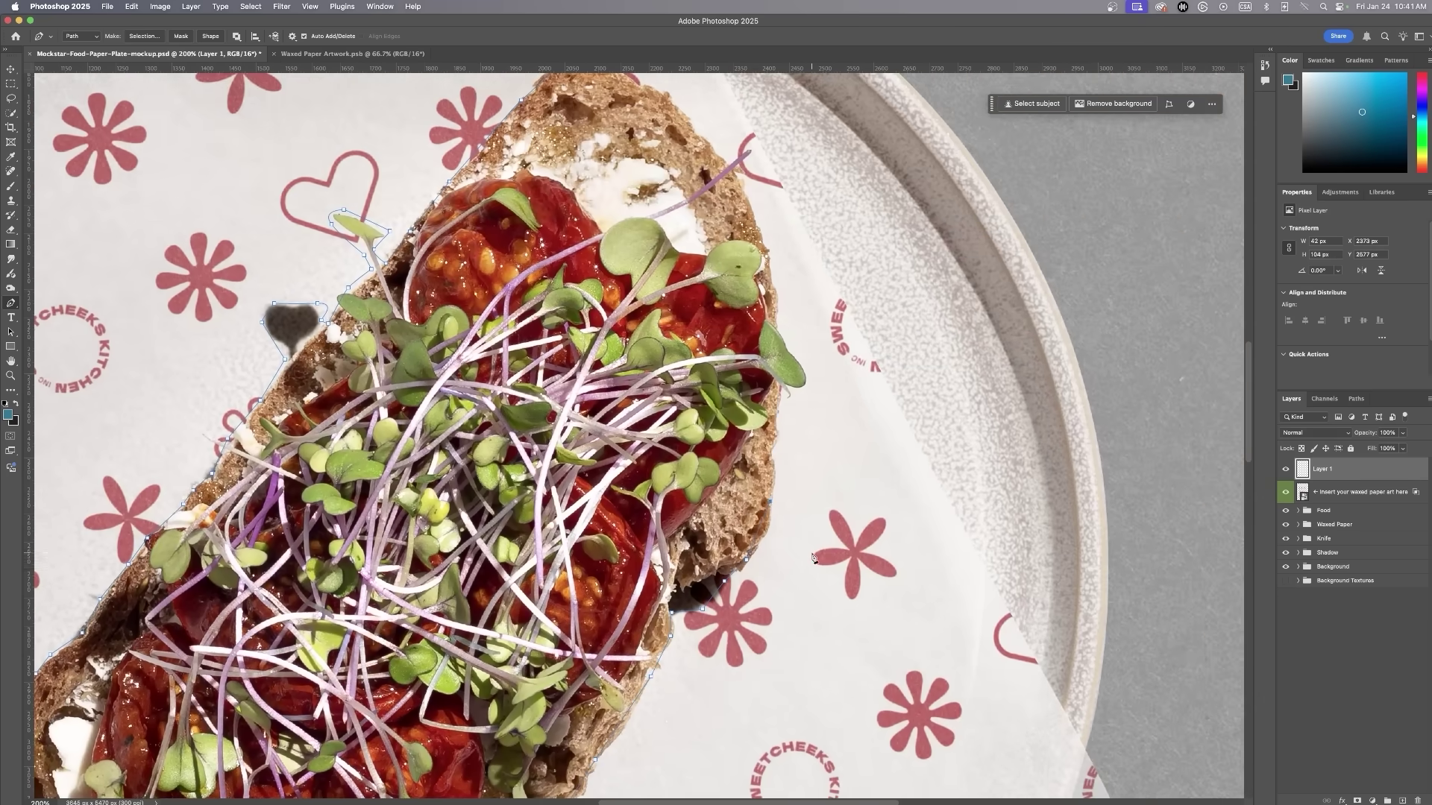
click(777, 427)
click(782, 387)
Finish the Pen path along the toast's upper right edge, including the protruding sprout stem, and convert it to a selection
key(super+plus)
scroll(808, 380, up, 5)
click(850, 581)
click(838, 550)
click(825, 461)
click(811, 411)
click(785, 350)
click(772, 315)
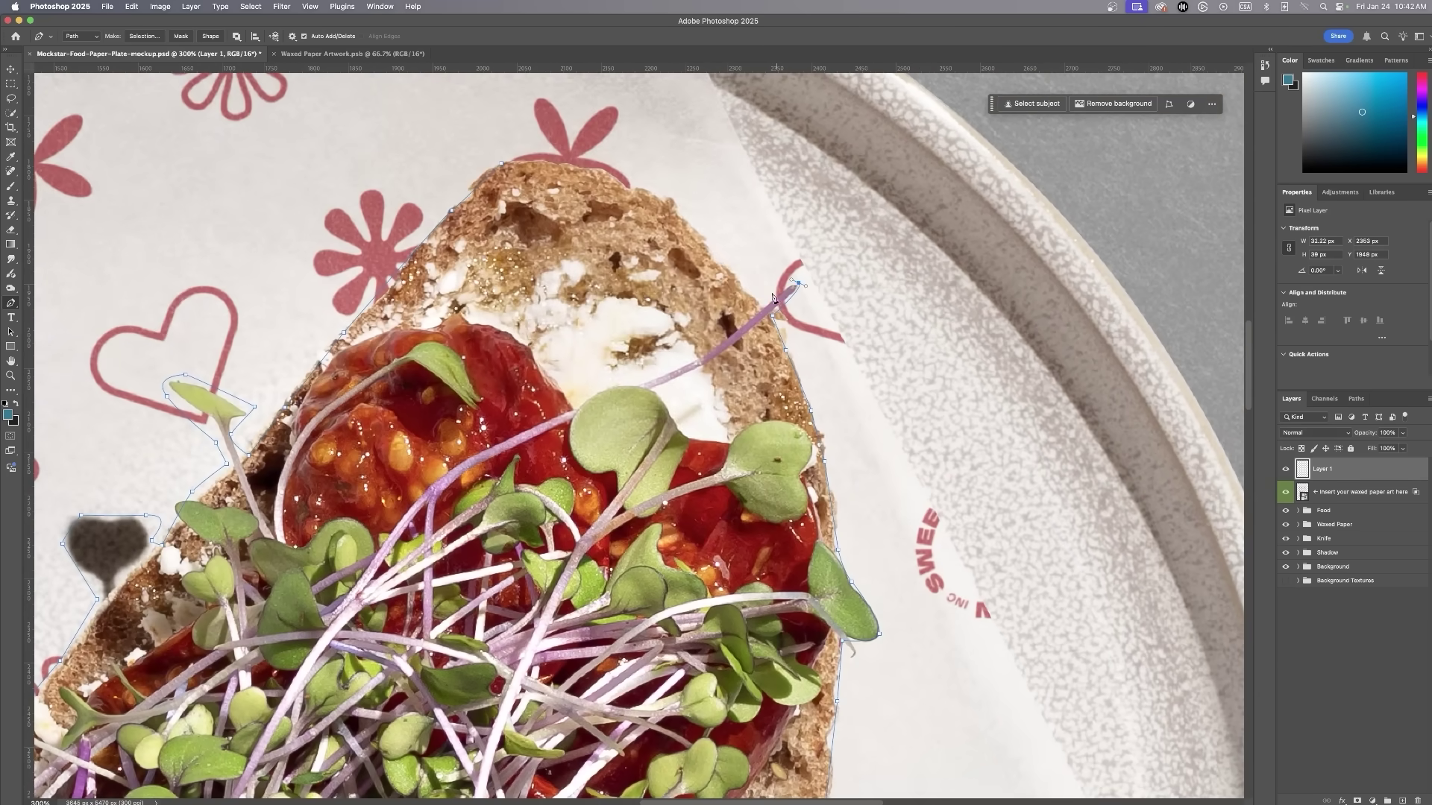
click(689, 222)
click(673, 200)
click(627, 183)
key(super+0)
key(super+Return)
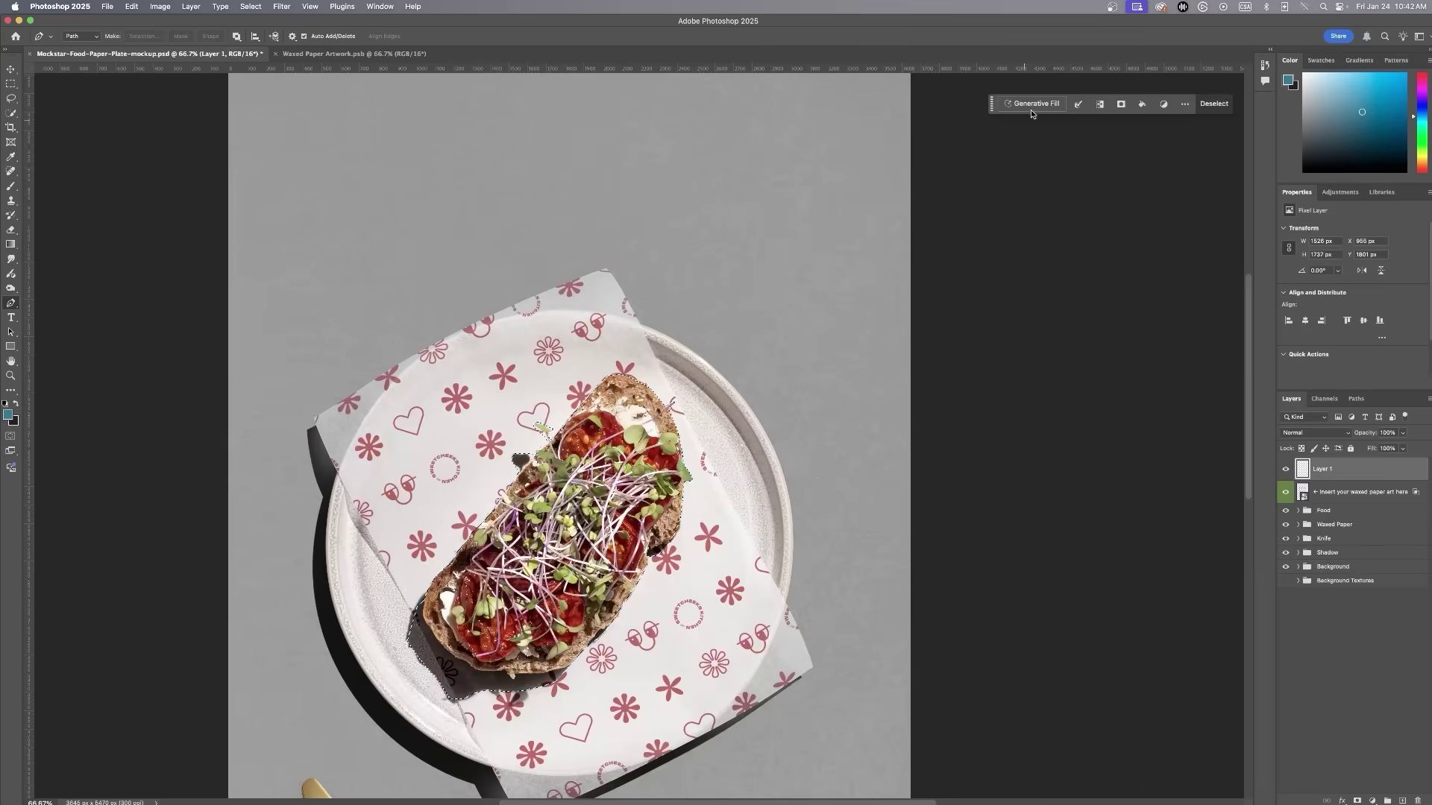
Generate a fill for the toast selection with the prompt "pile of large squared chocolate brownies"
drag(992, 104, 812, 336)
click(852, 337)
text(pile of large squared chocolate browi)
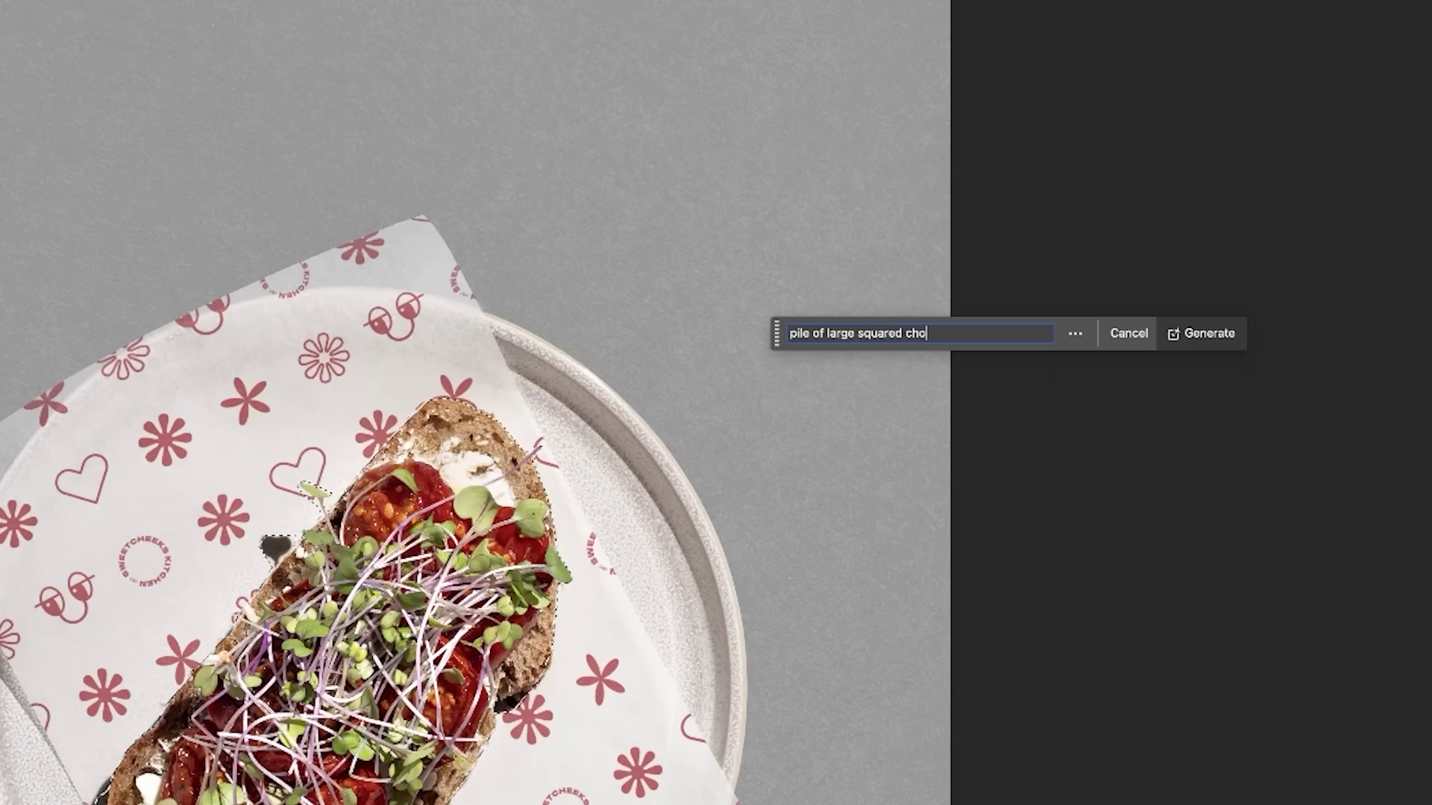
text(ies)
key(Return)
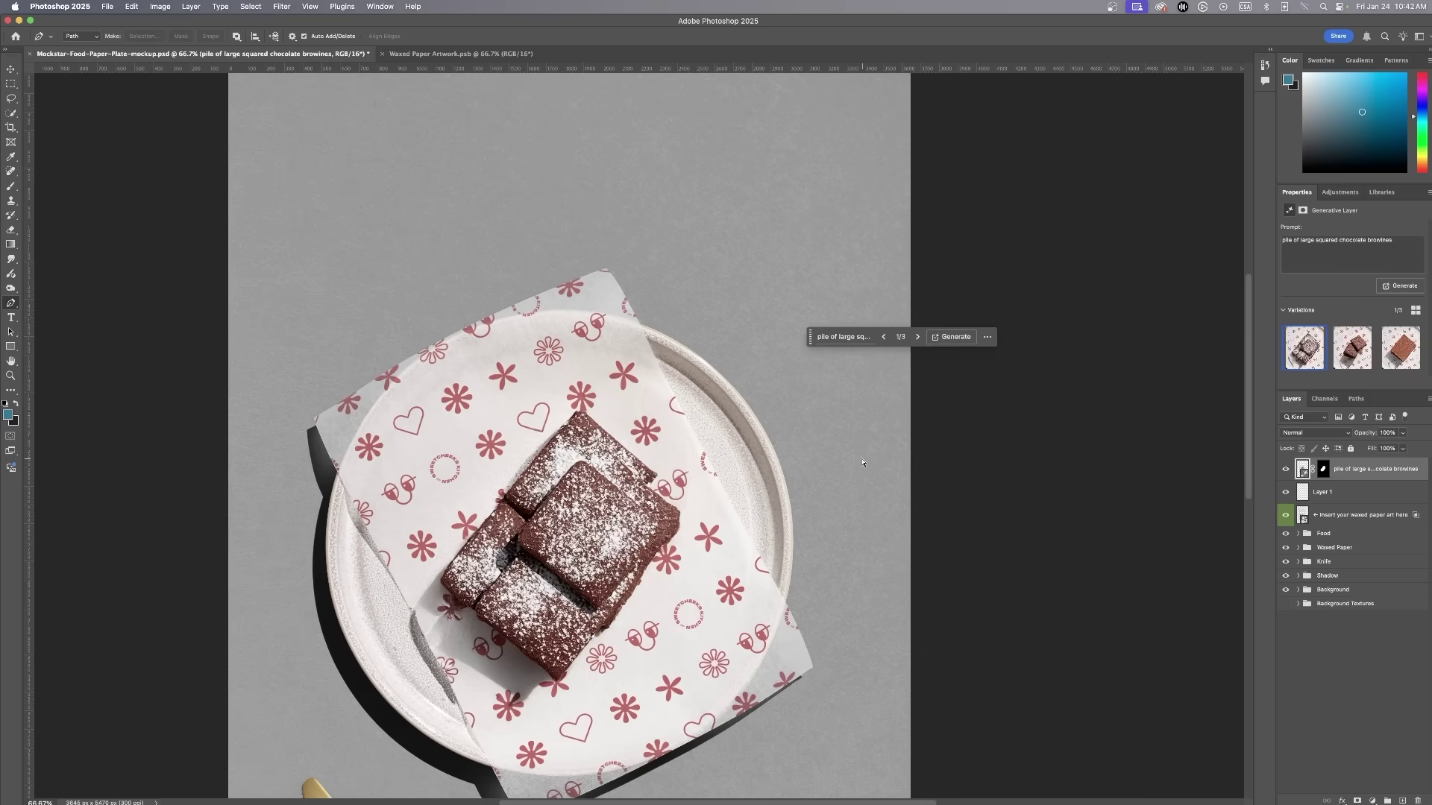
Preview the next brownie variation, return to the first one, and request more variations
key(super+plus)
click(917, 336)
click(883, 336)
click(944, 337)
scroll(980, 421, down, 3)
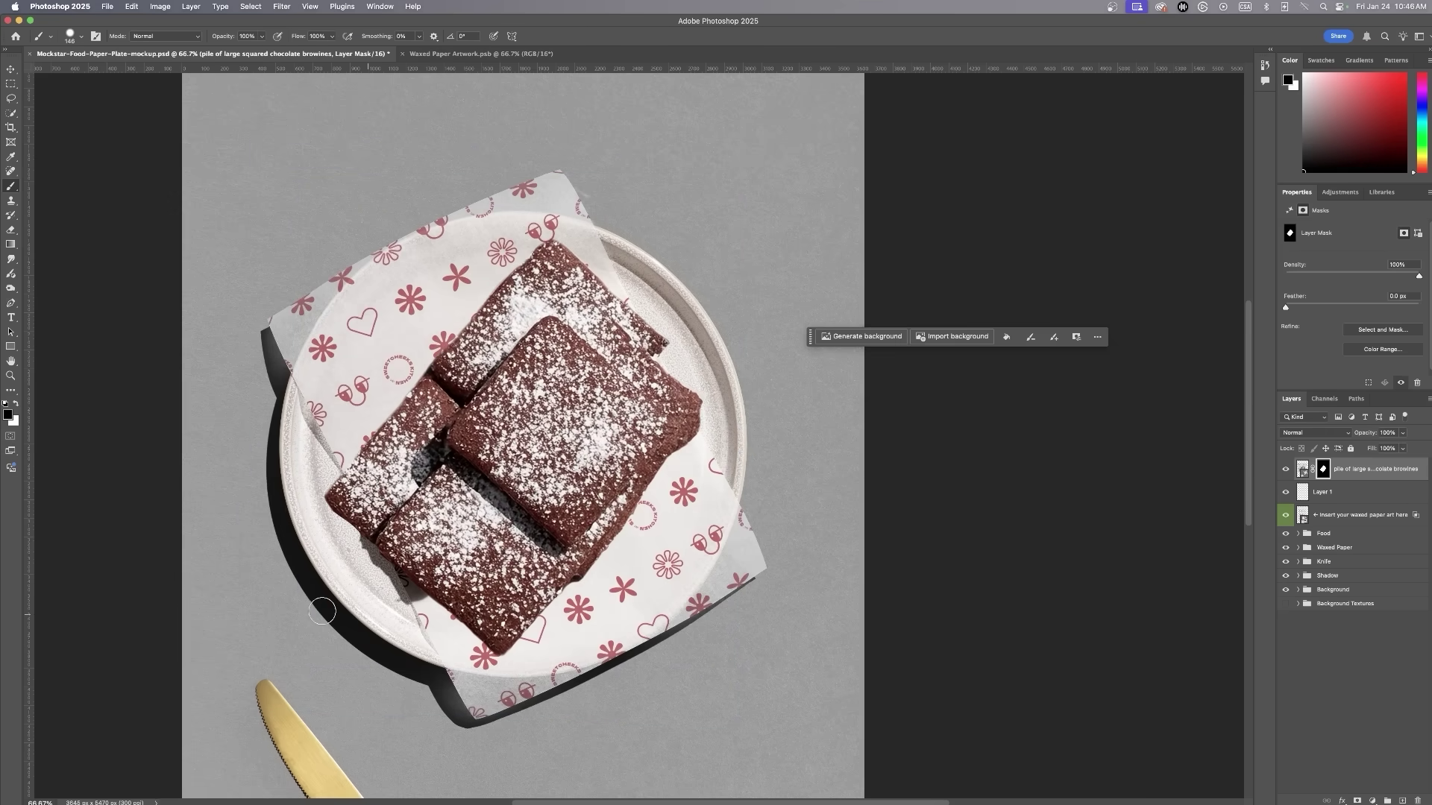
Set the brush for the brownie layer's mask to 19 px with 33% hardness
key(super+plus)
key(super+plus)
scroll(638, 435, down, 2)
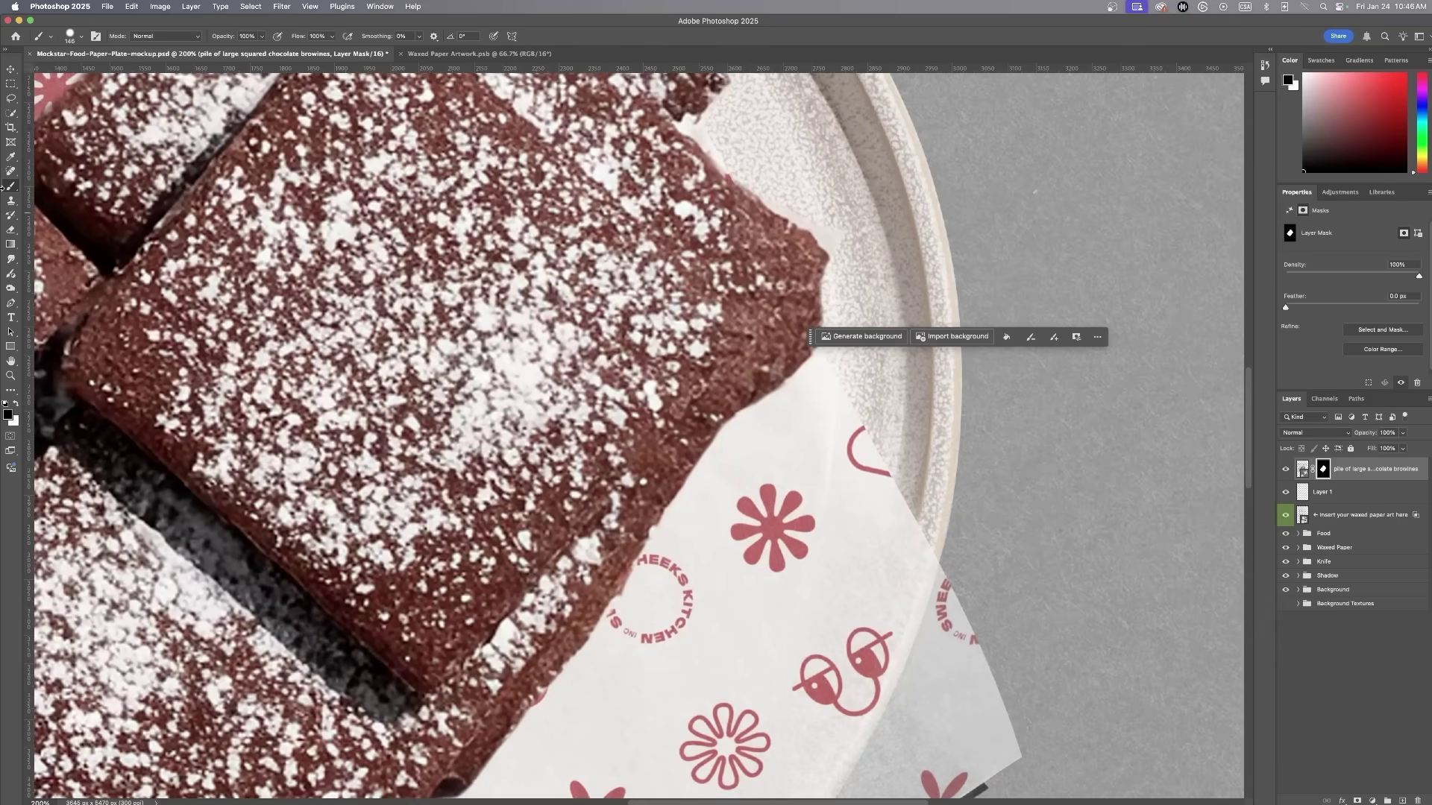
click(80, 35)
click(70, 70)
click(663, 525)
key(super+z)
click(81, 36)
click(87, 96)
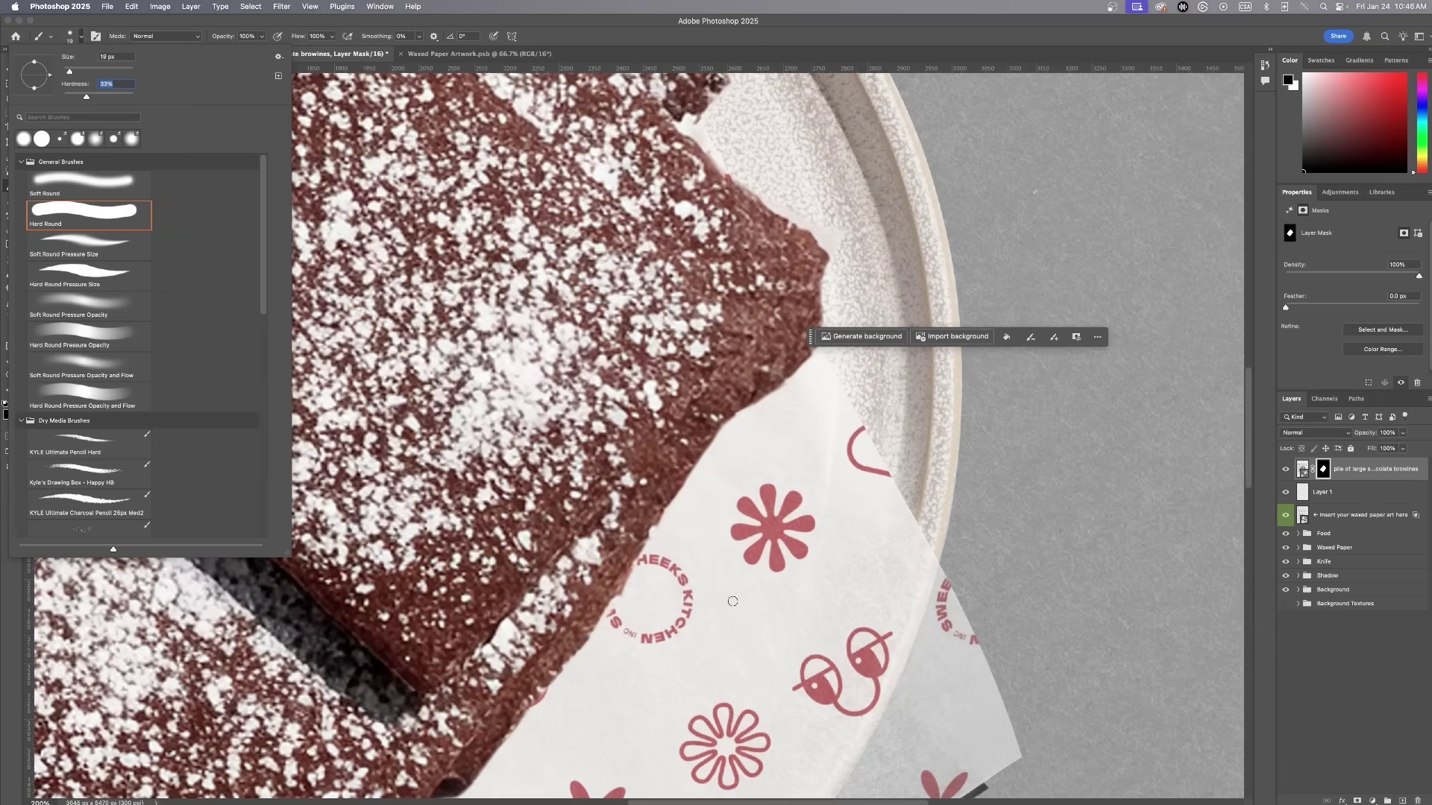
Paint black on the layer mask along the brownies' right edge to clean up the border with the paper
key(super+plus)
drag(669, 569, 595, 697)
key(super+minus)
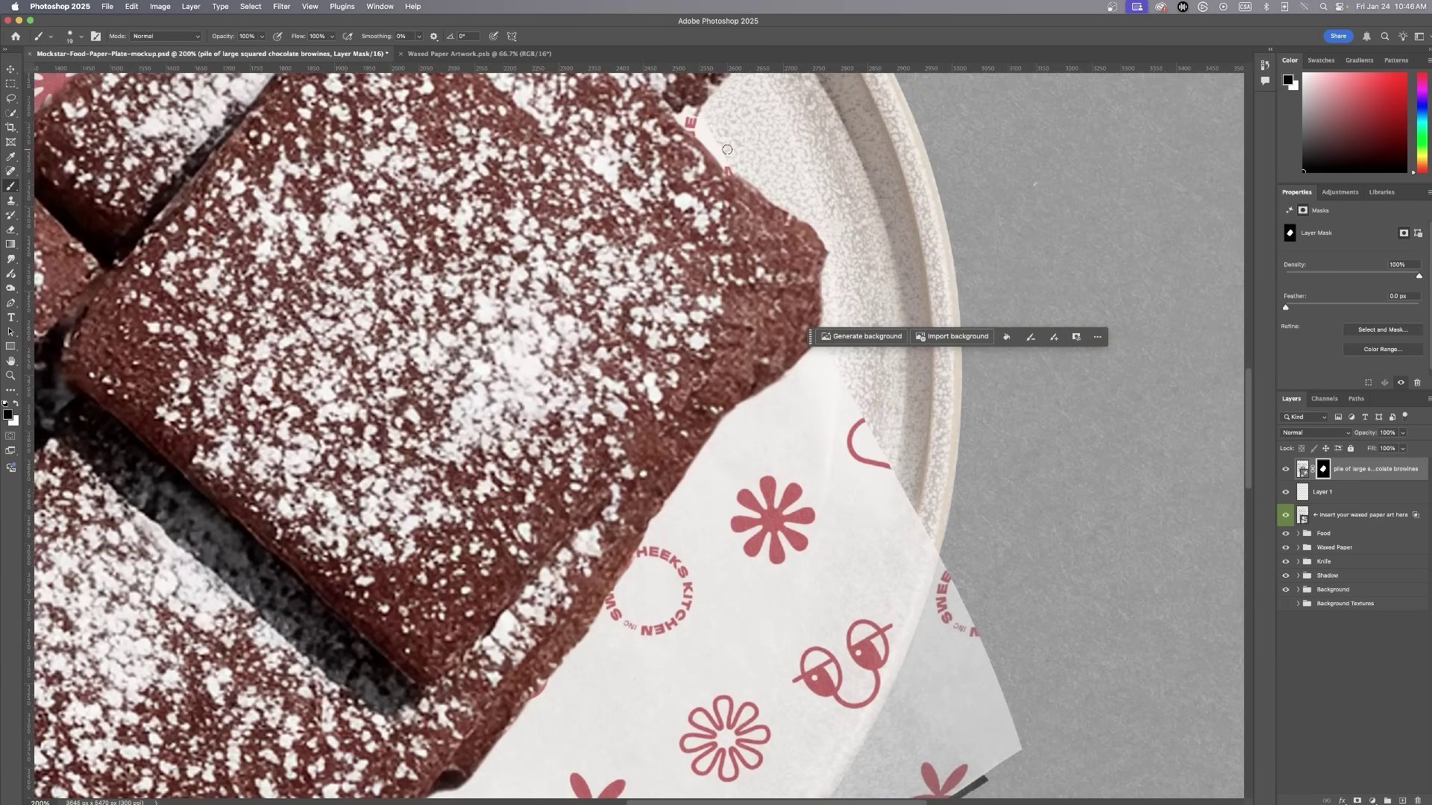
key(super+minus)
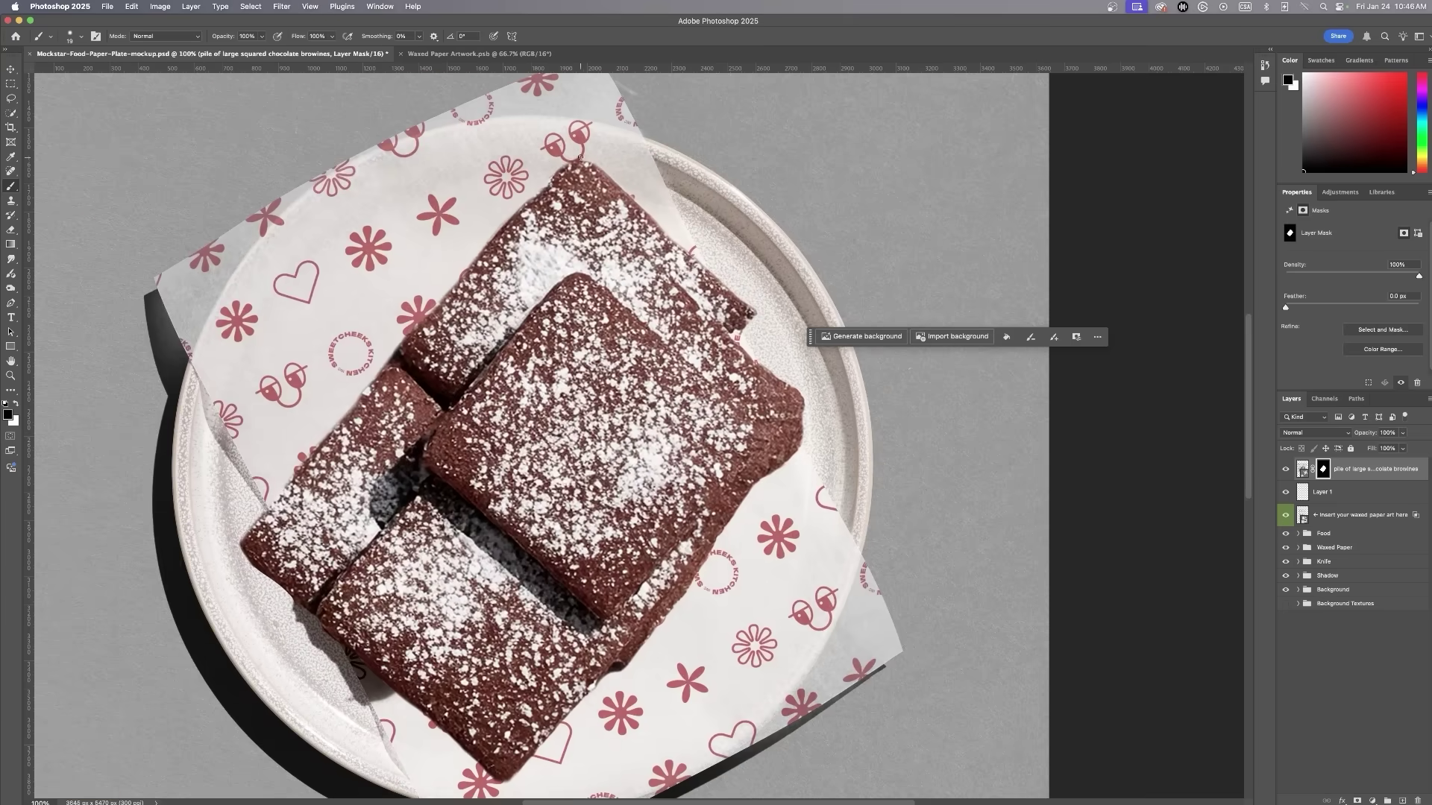
scroll(530, 198, down, 2)
scroll(530, 198, right, 2)
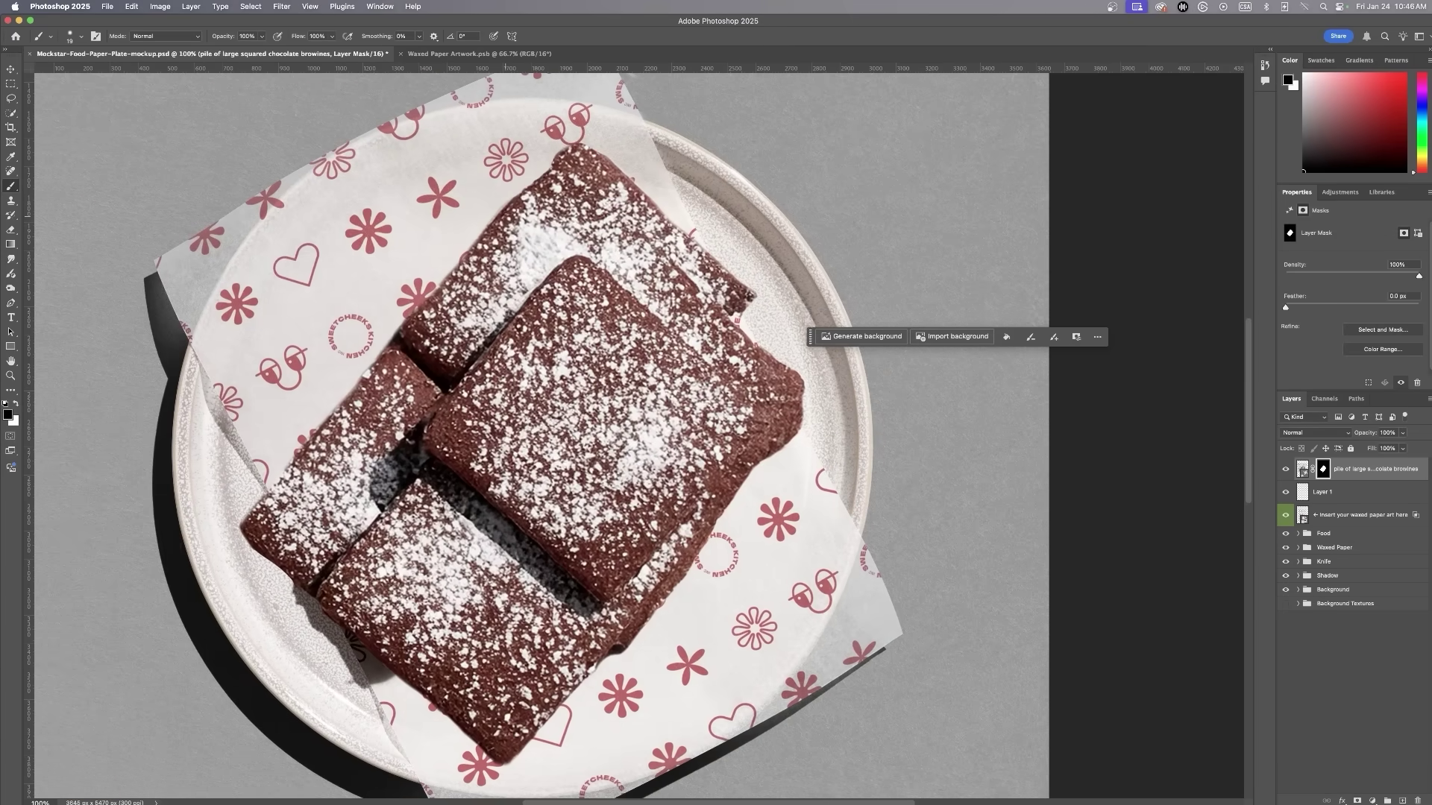
Paint black on the layer mask along the left brownie's outer edge and corner to clean up its outline
key(super+plus)
scroll(227, 513, left, 10)
scroll(227, 513, down, 4)
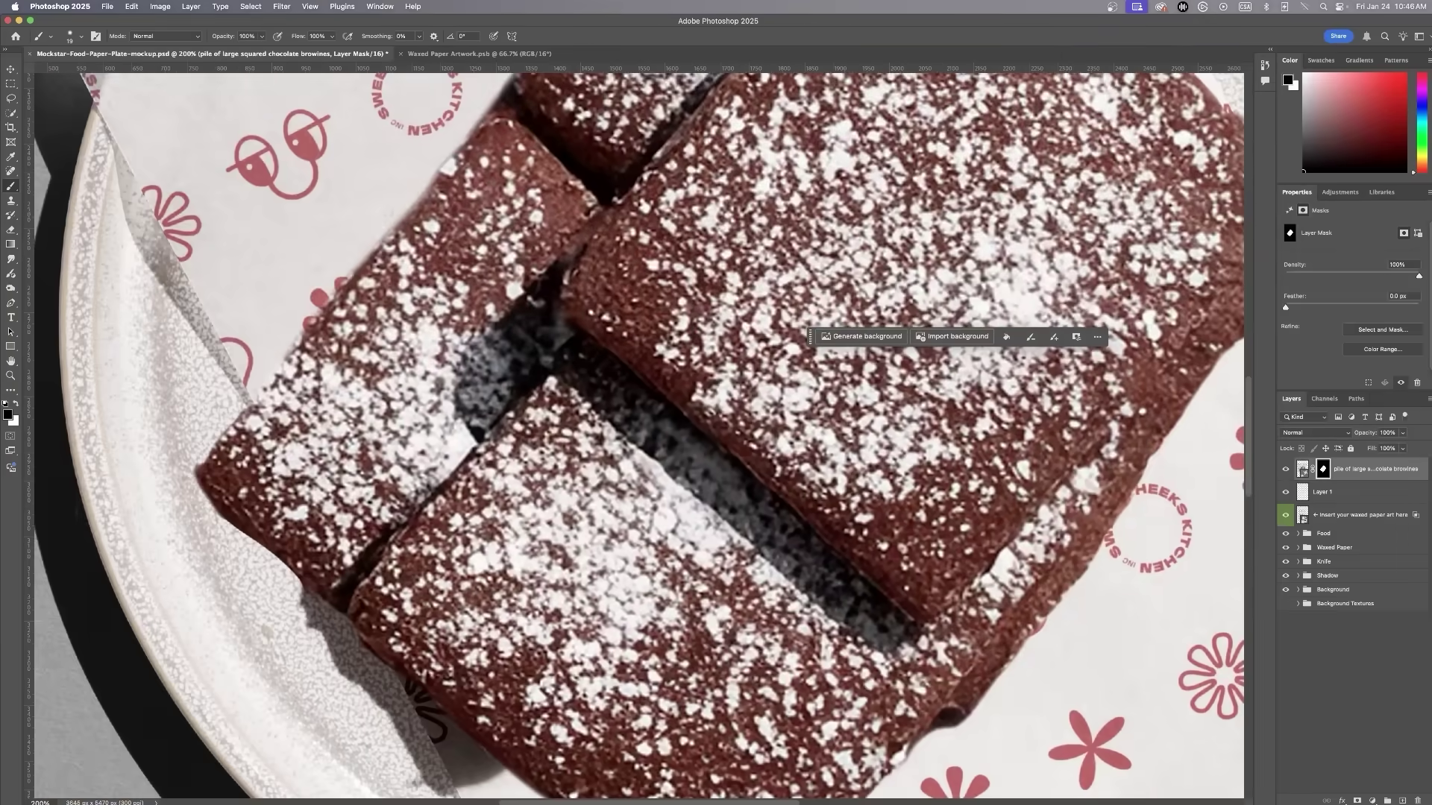
drag(376, 241, 298, 334)
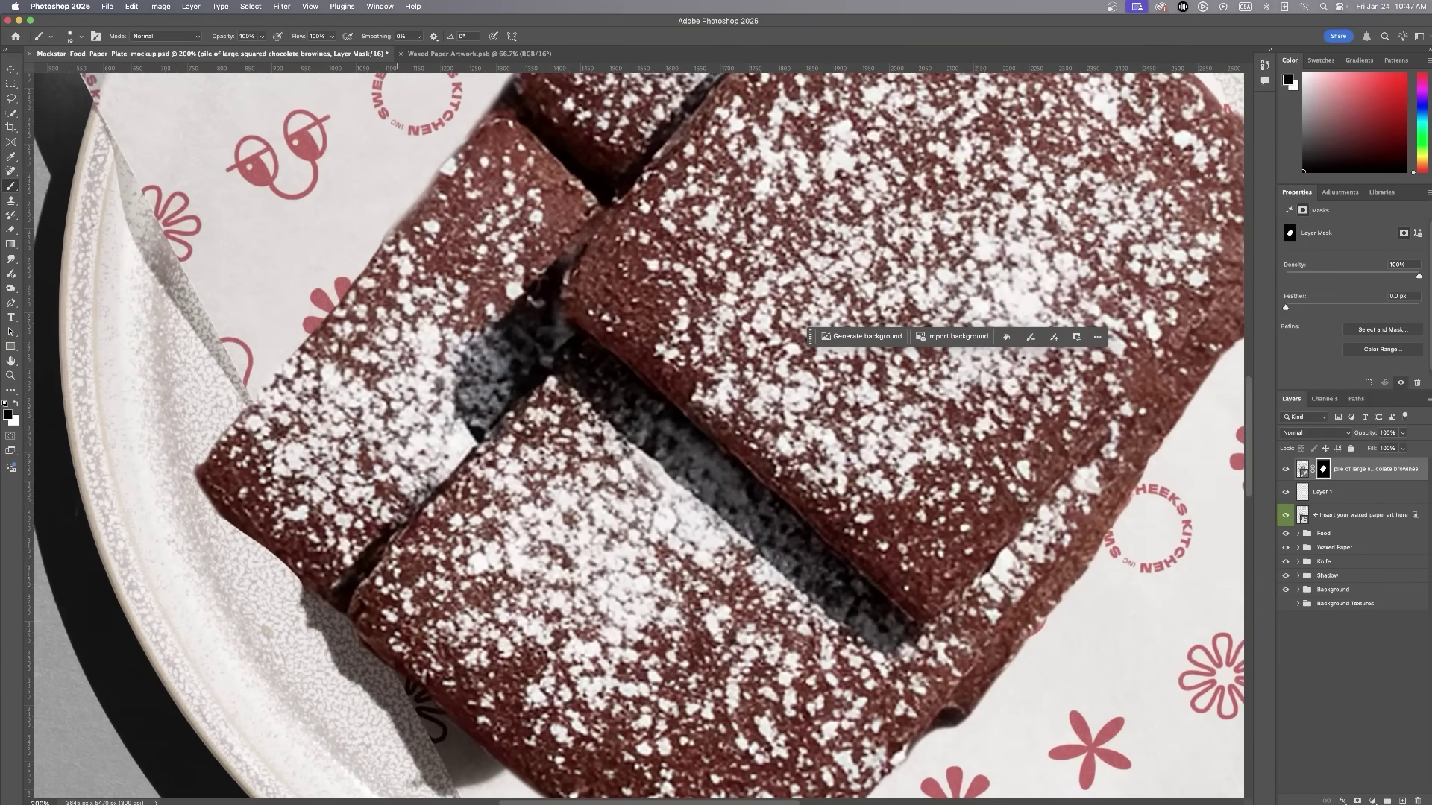
drag(460, 140, 379, 245)
drag(196, 441, 192, 451)
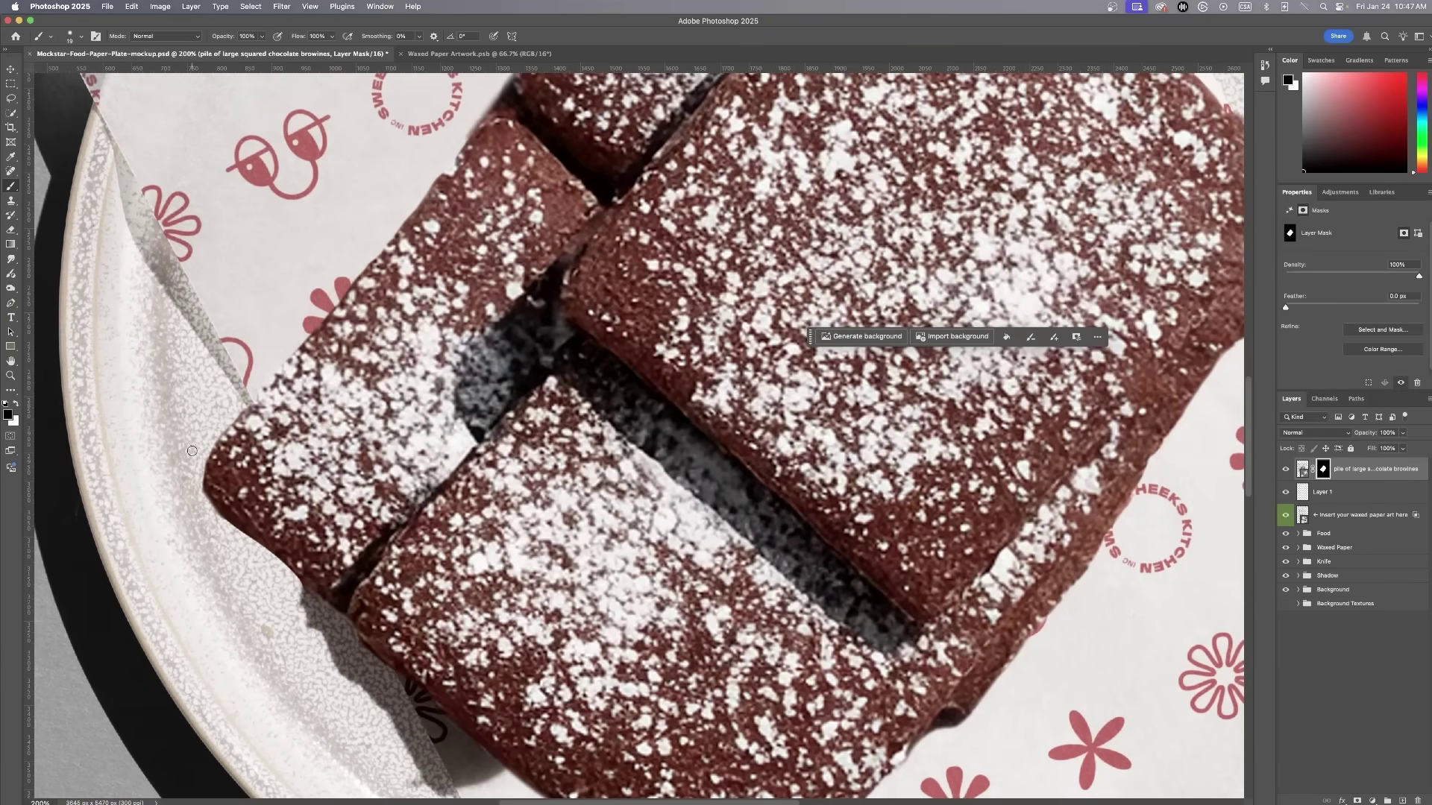
key(super+minus)
drag(626, 416, 585, 463)
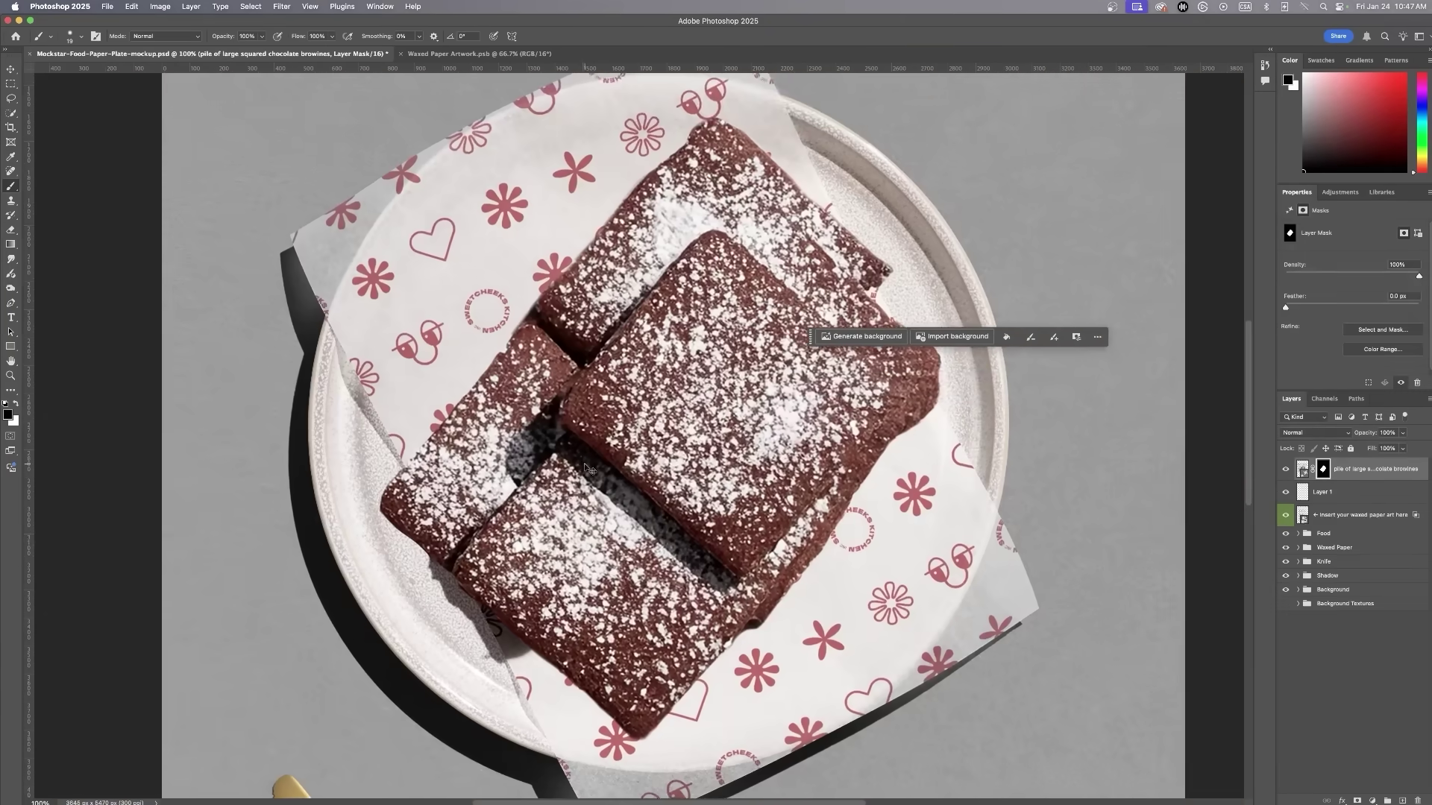
Outline the paper strip beside the left brownie's upper edge with the Pen tool and convert the path to a selection
key(super+plus)
key(p)
click(433, 172)
click(374, 265)
click(345, 295)
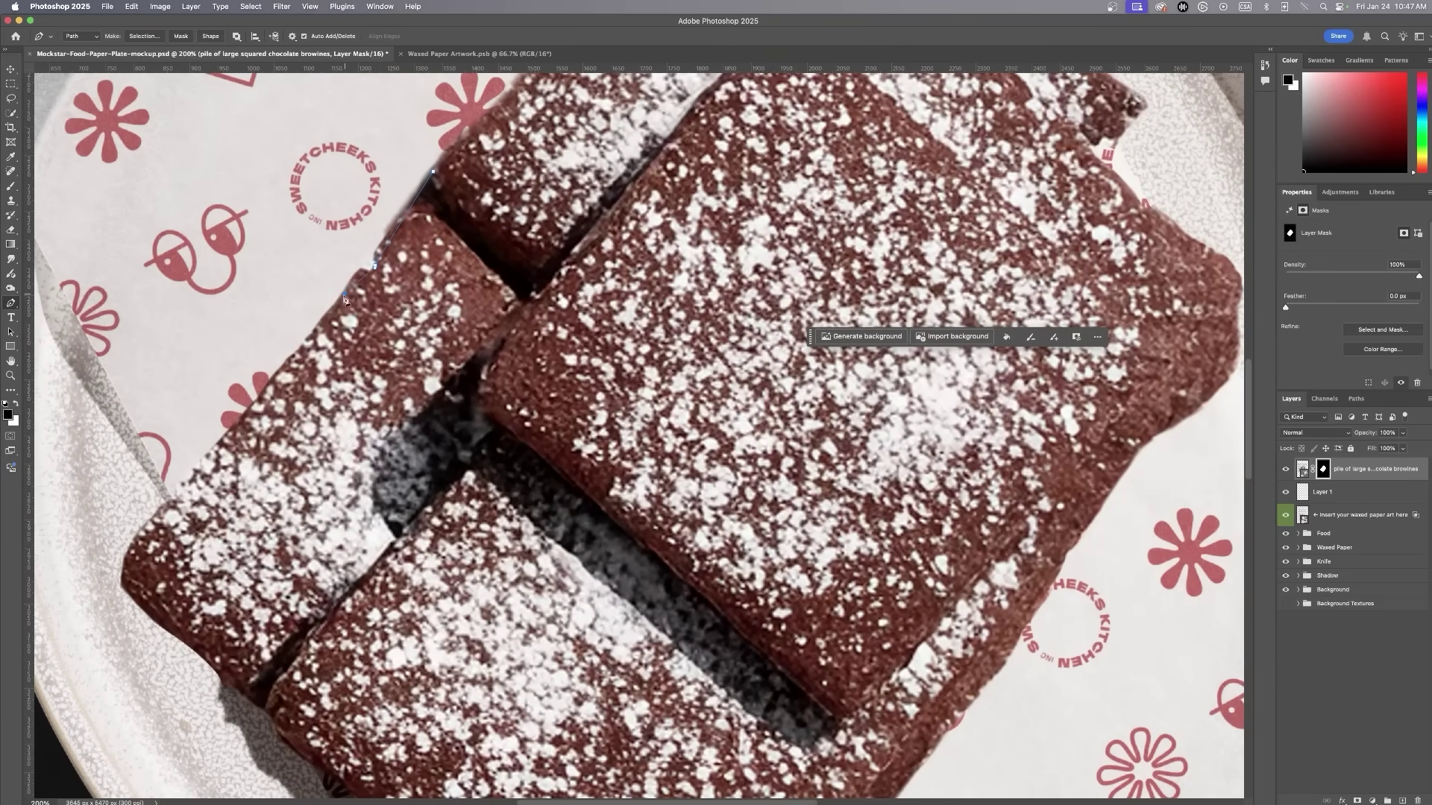
click(414, 147)
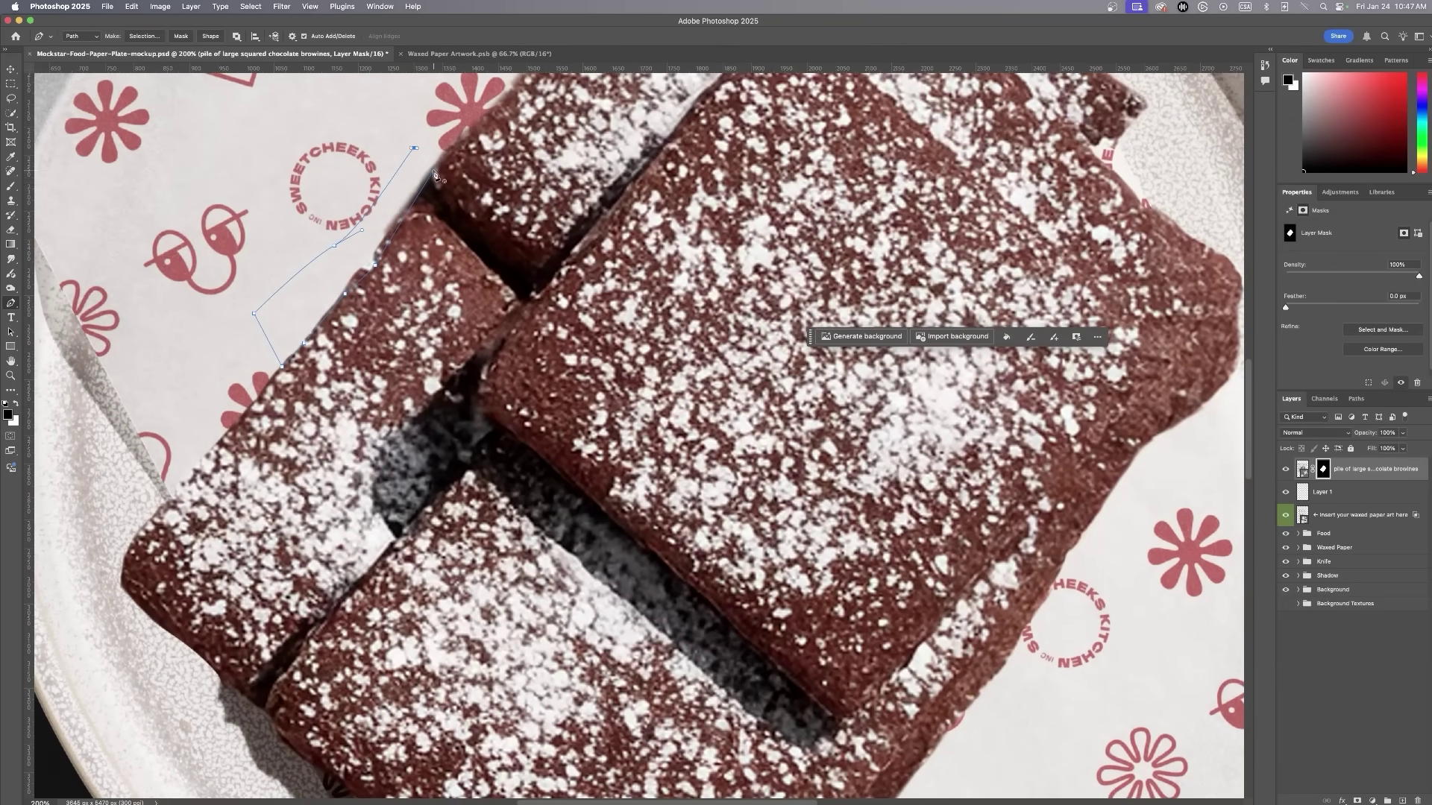
click(887, 335)
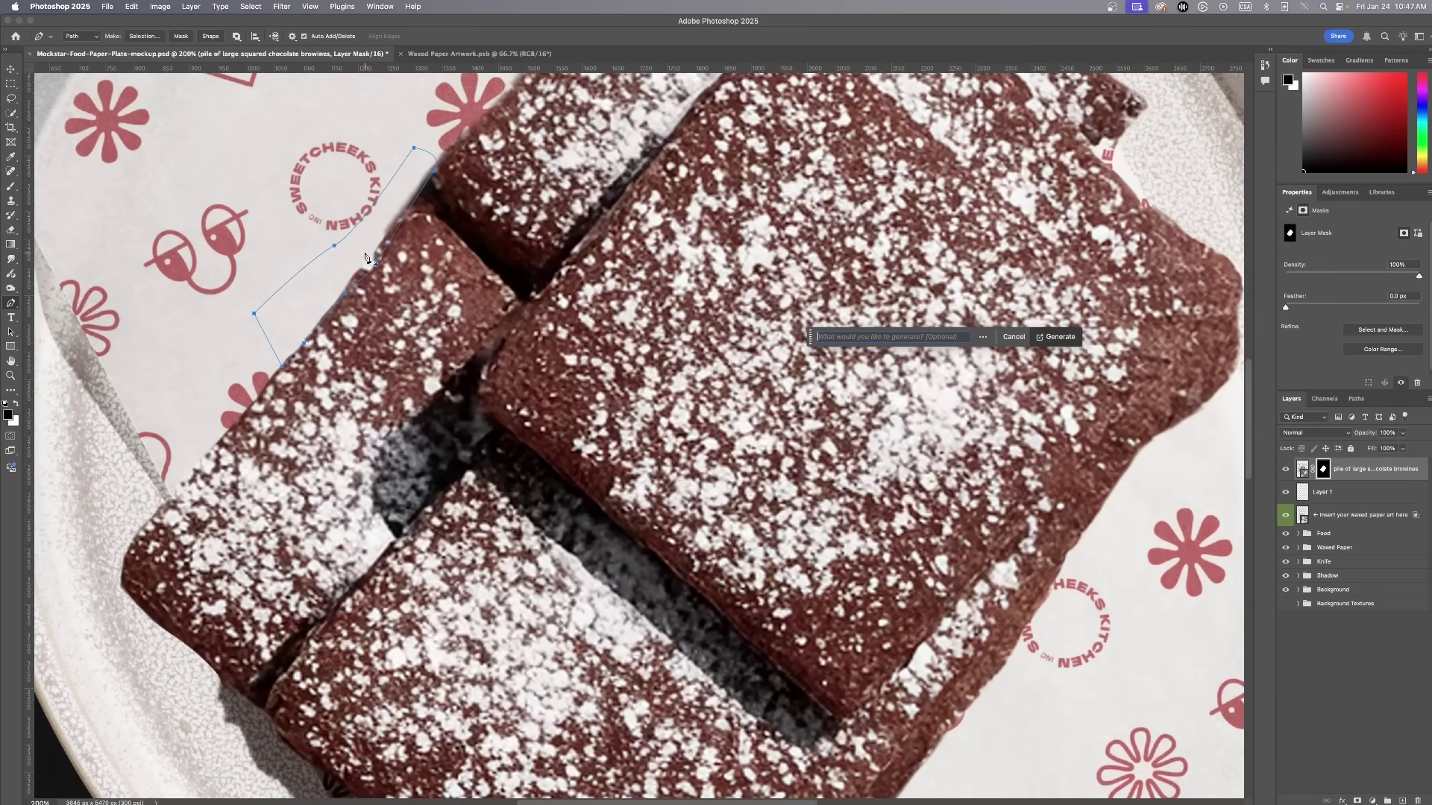
key(super+Return)
Generate a fill in the selection beside the upper brownie edge with the prompt "add shadow"
click(855, 337)
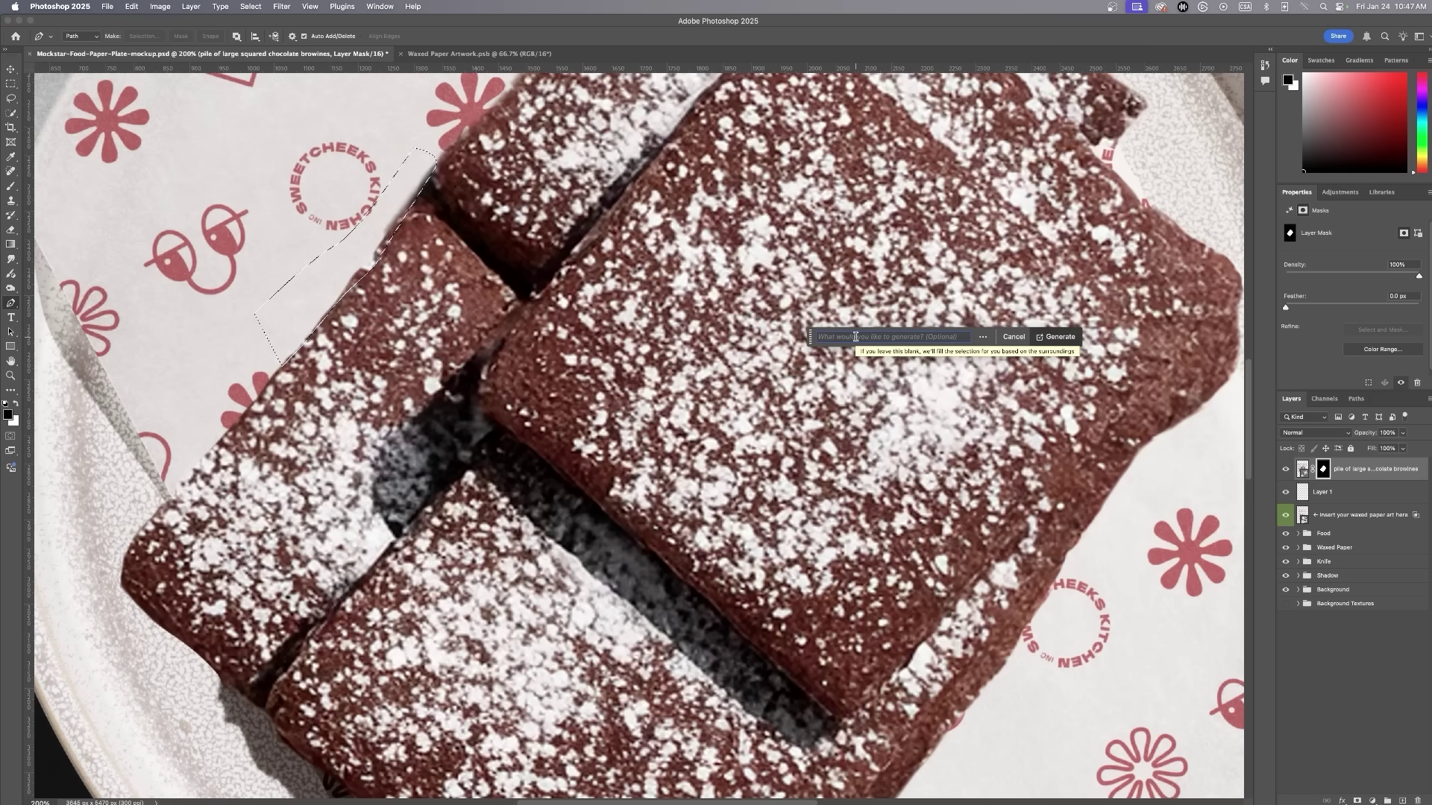
text(add shadow)
key(Return)
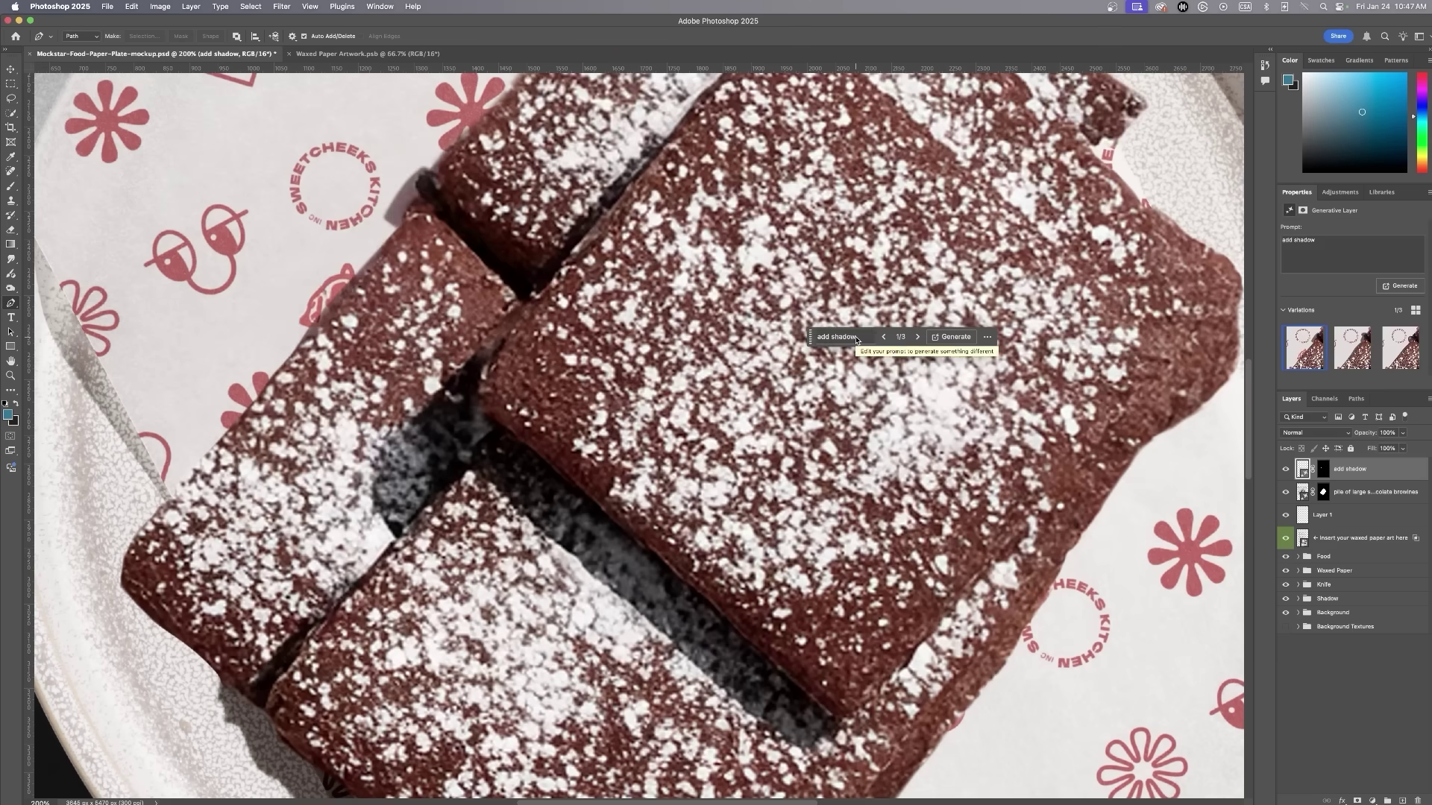
Outline the plate area around the left brownie's outer corner with the Pen tool and convert the path to a selection
scroll(578, 447, down, 3)
scroll(579, 447, left, 2)
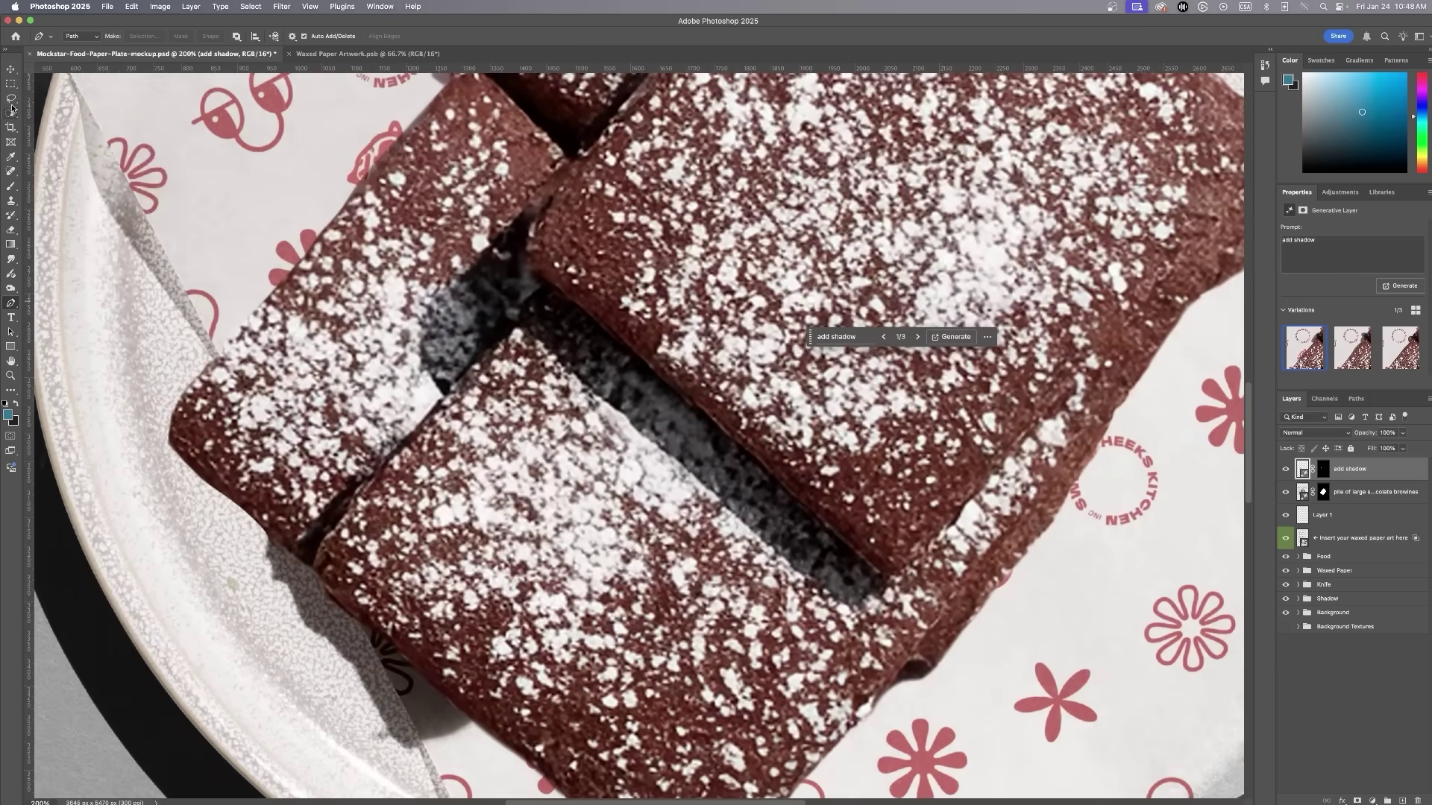
click(246, 328)
click(212, 365)
click(177, 406)
click(234, 547)
click(162, 494)
click(151, 449)
click(131, 382)
click(161, 345)
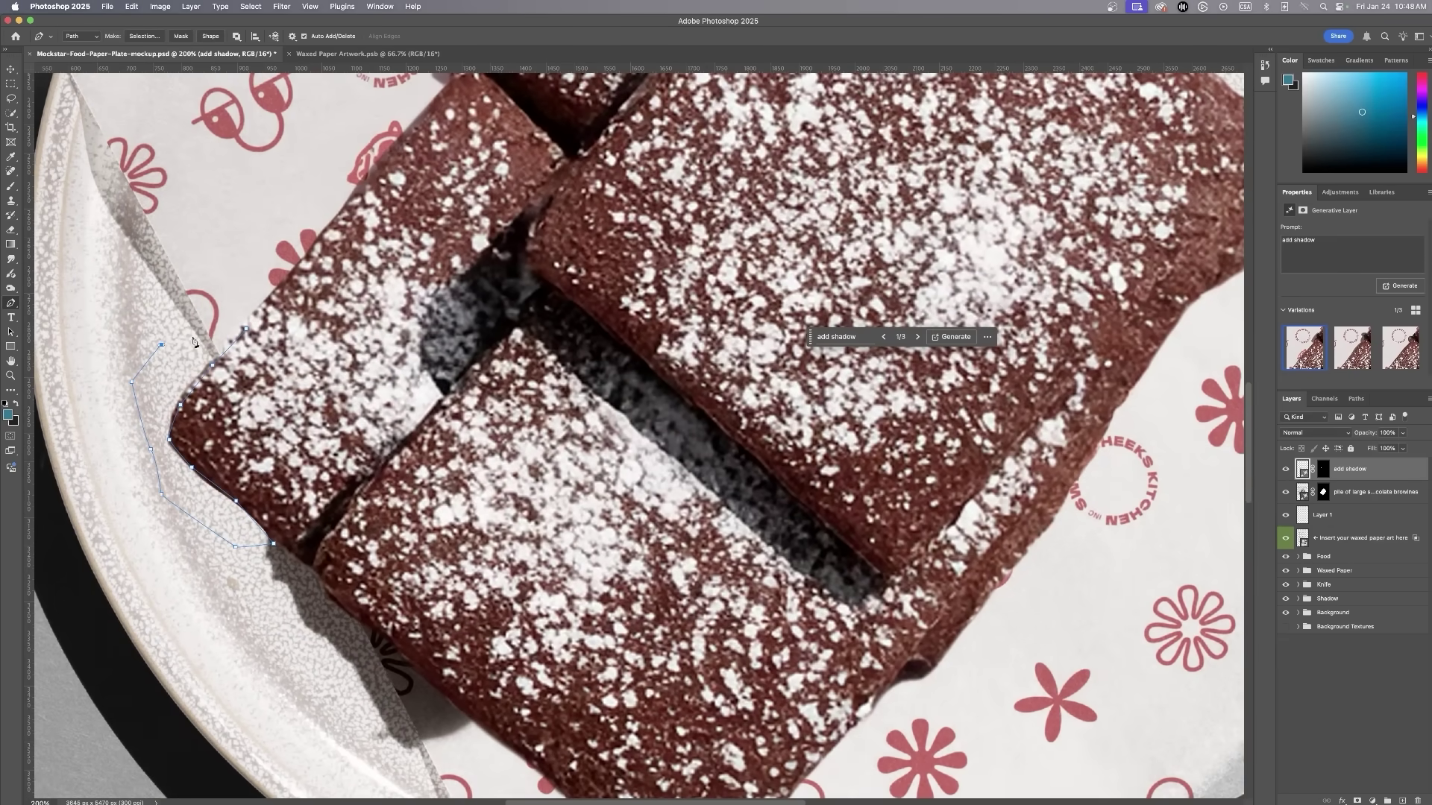
key(super+Return)
Generate a fill around the left brownie's outer corner with the prompt "add shadow"
click(837, 337)
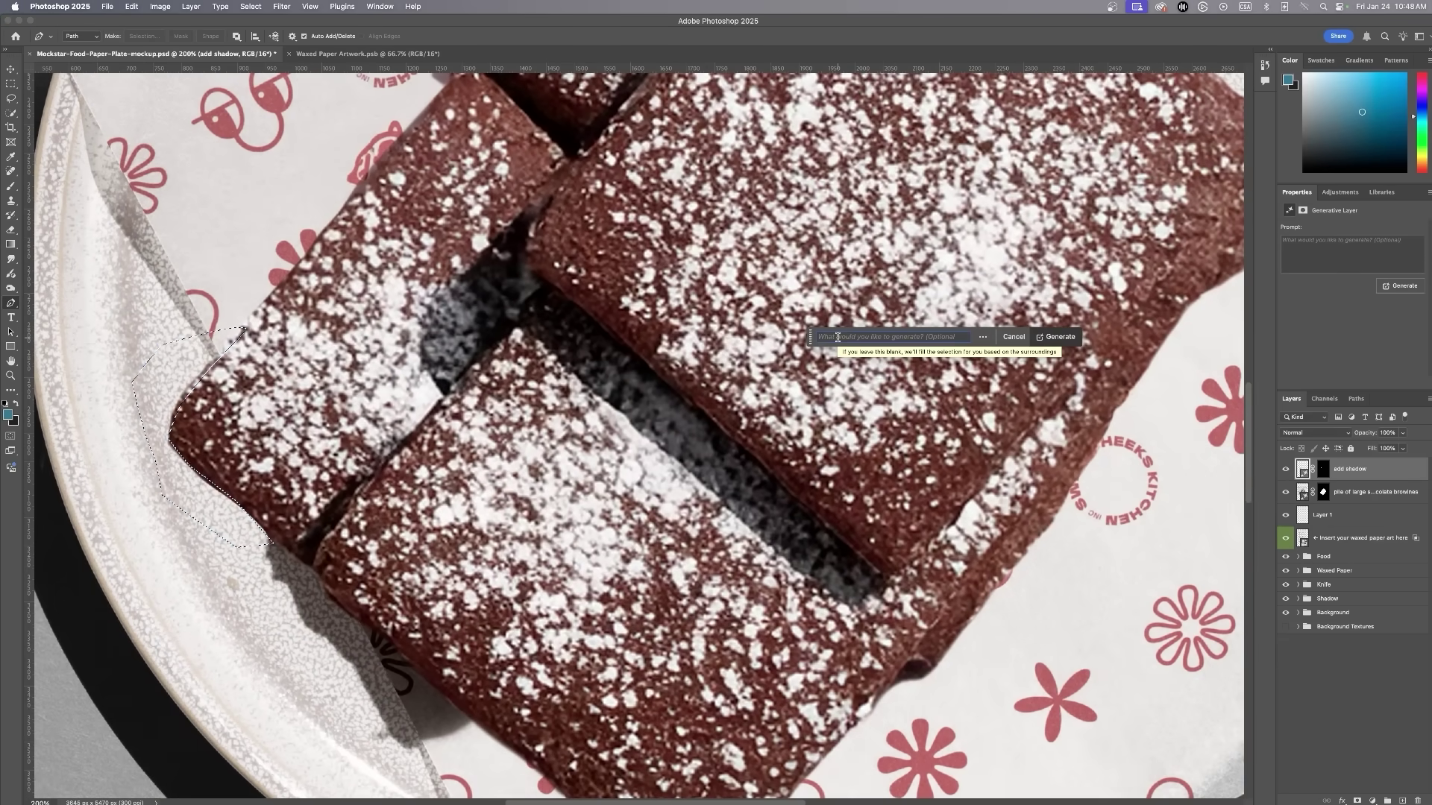
text(add shadow)
key(Return)
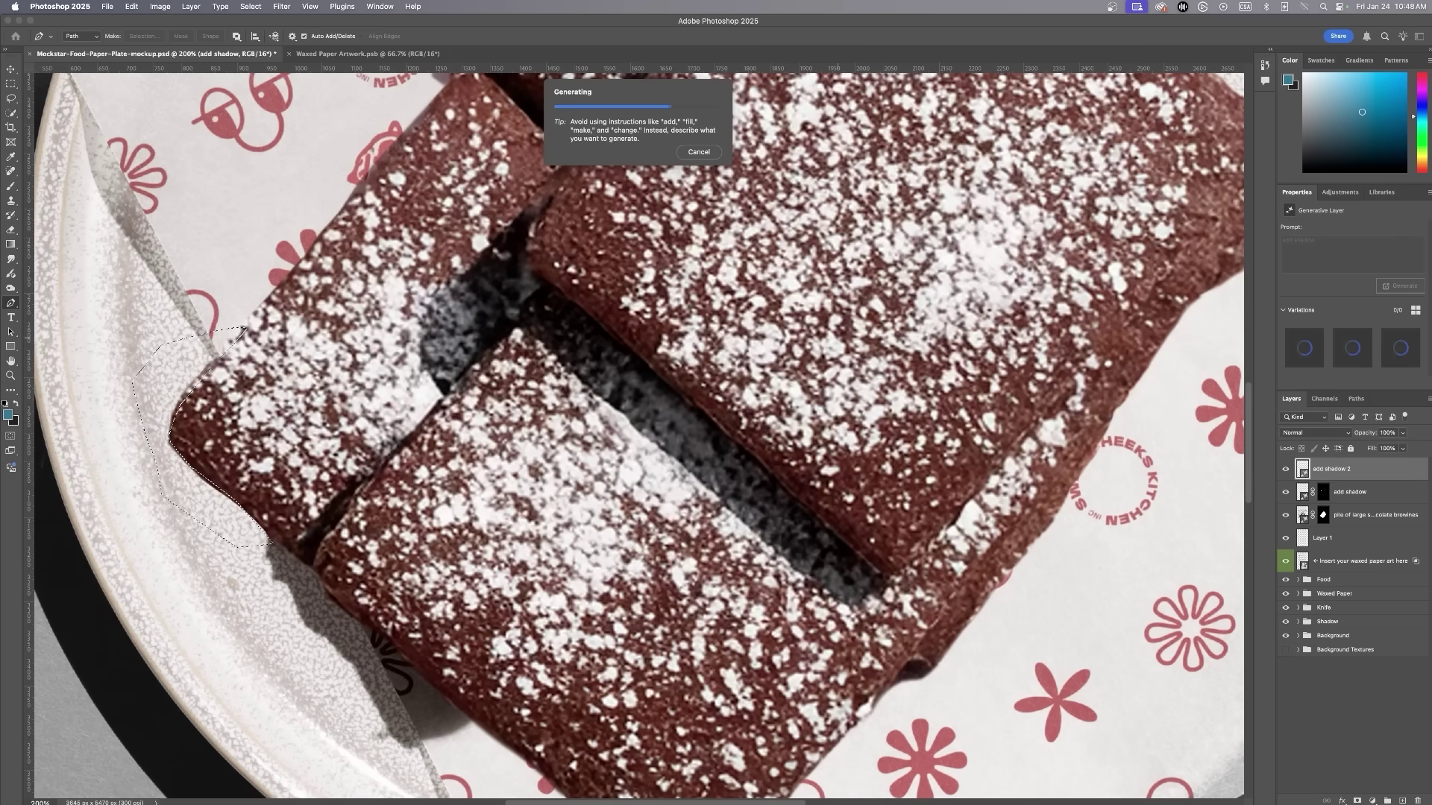
scroll(884, 438, down, 5)
scroll(885, 437, right, 2)
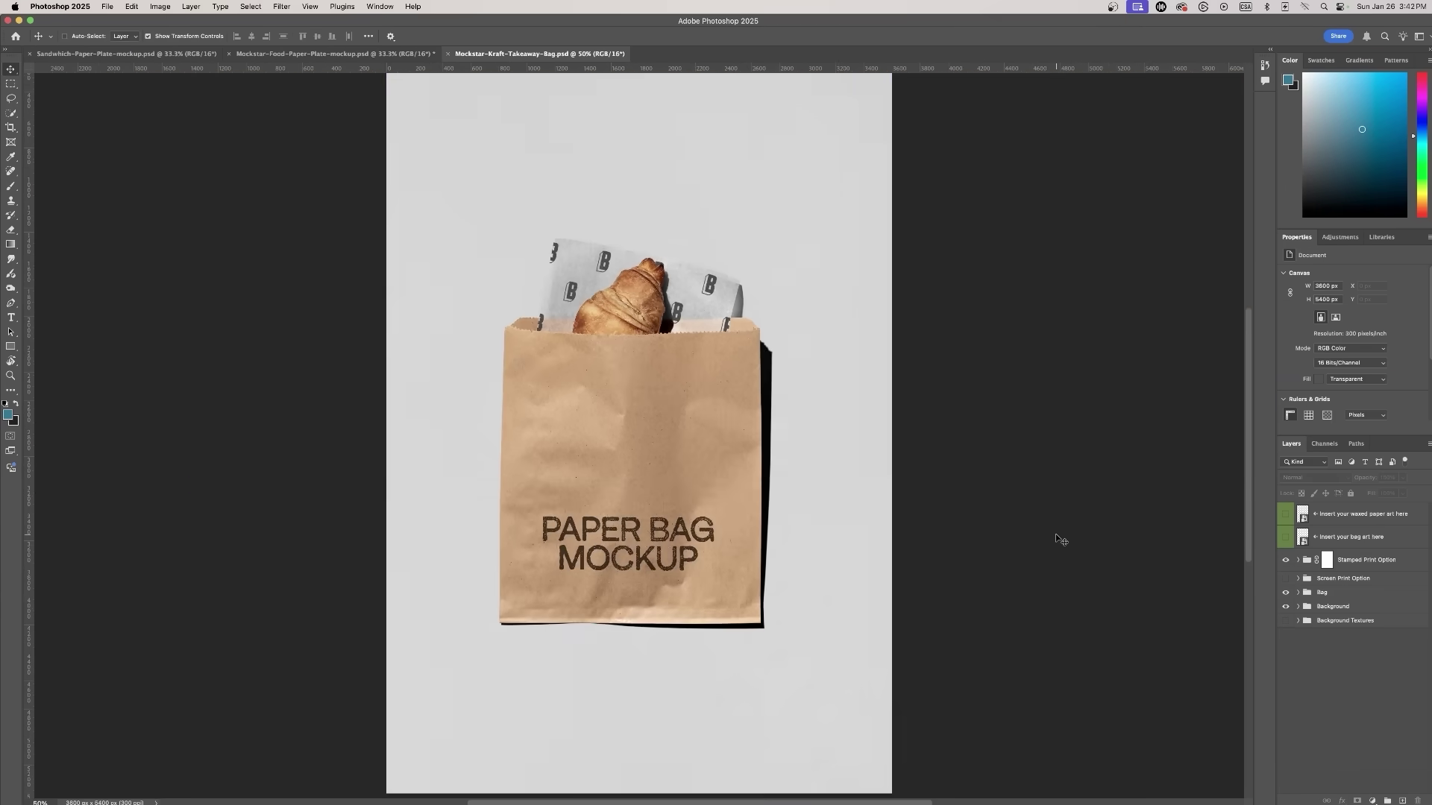
In the kraft takeaway bag mockup, trace the croissant and its shadow with the Pen tool and convert the path to a selection
key(super+plus)
scroll(975, 527, up, 3)
key(super+plus)
scroll(1076, 450, up, 1)
key(p)
key(super+plus)
click(449, 411)
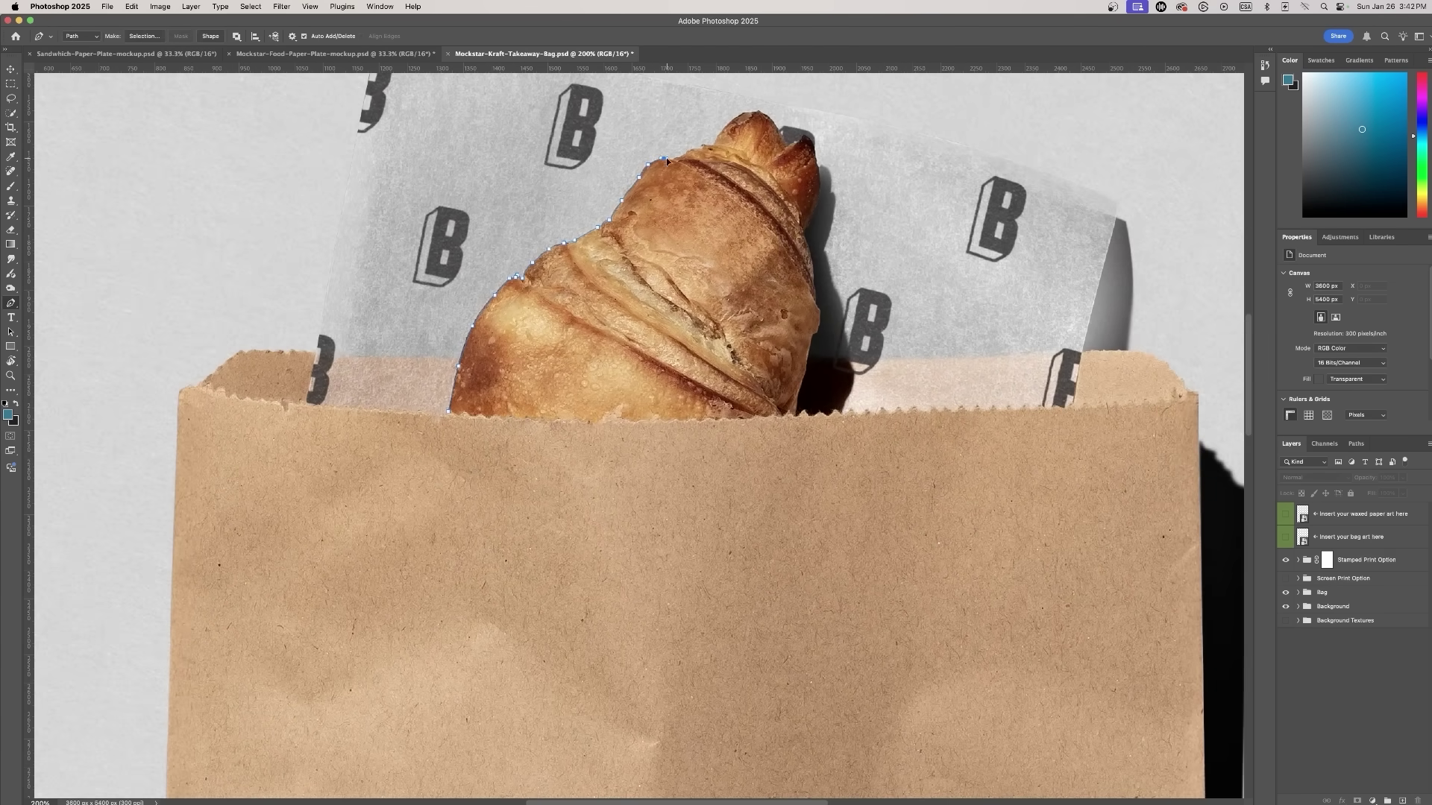
key(super+equal)
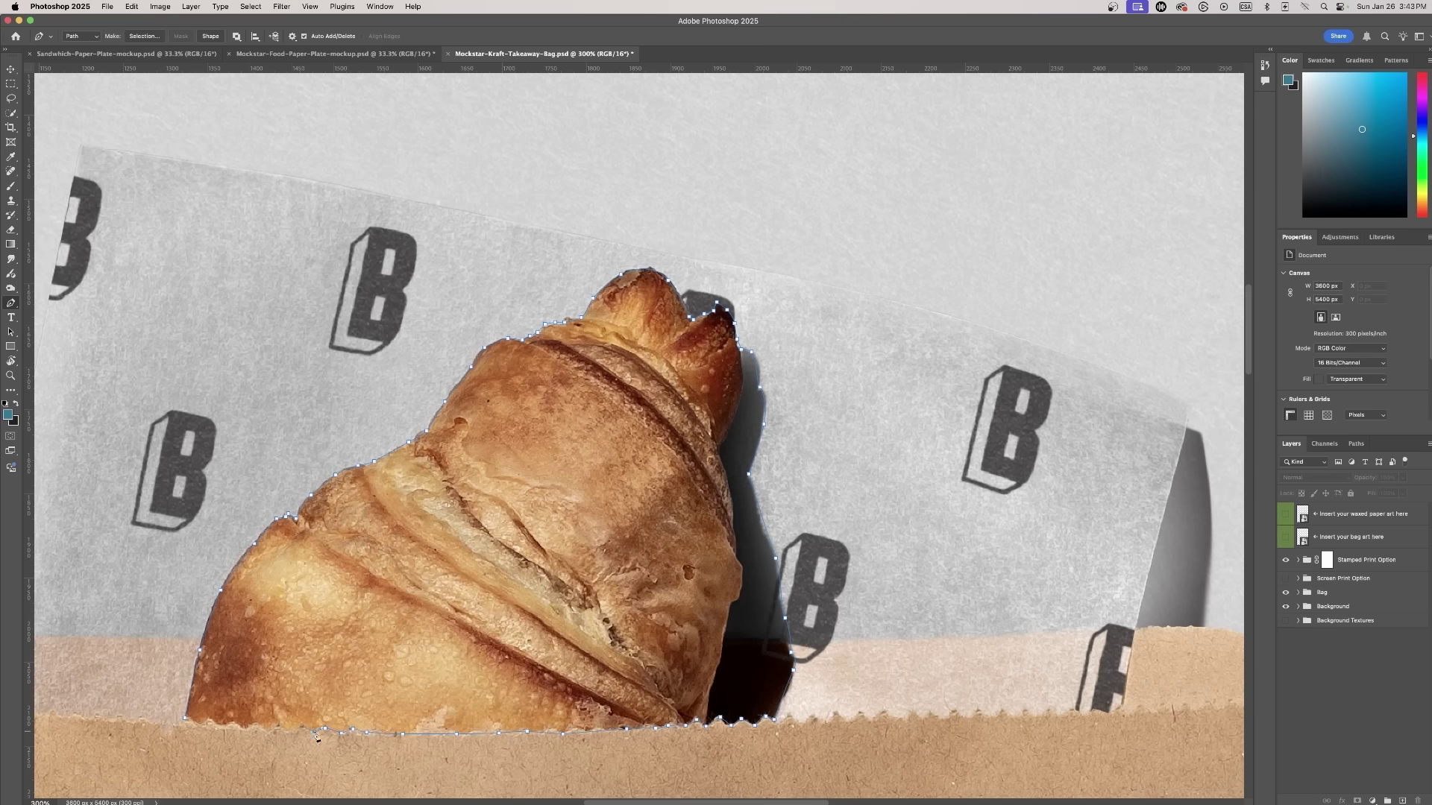
key(super+Return)
Generate "chocolate chip cookie with drop shadow" in the selection, refining the prompt to "big round chocolate chip cookie poking out of bag with drop shadow"
click(856, 336)
text(chocolate chip cookie with drop)
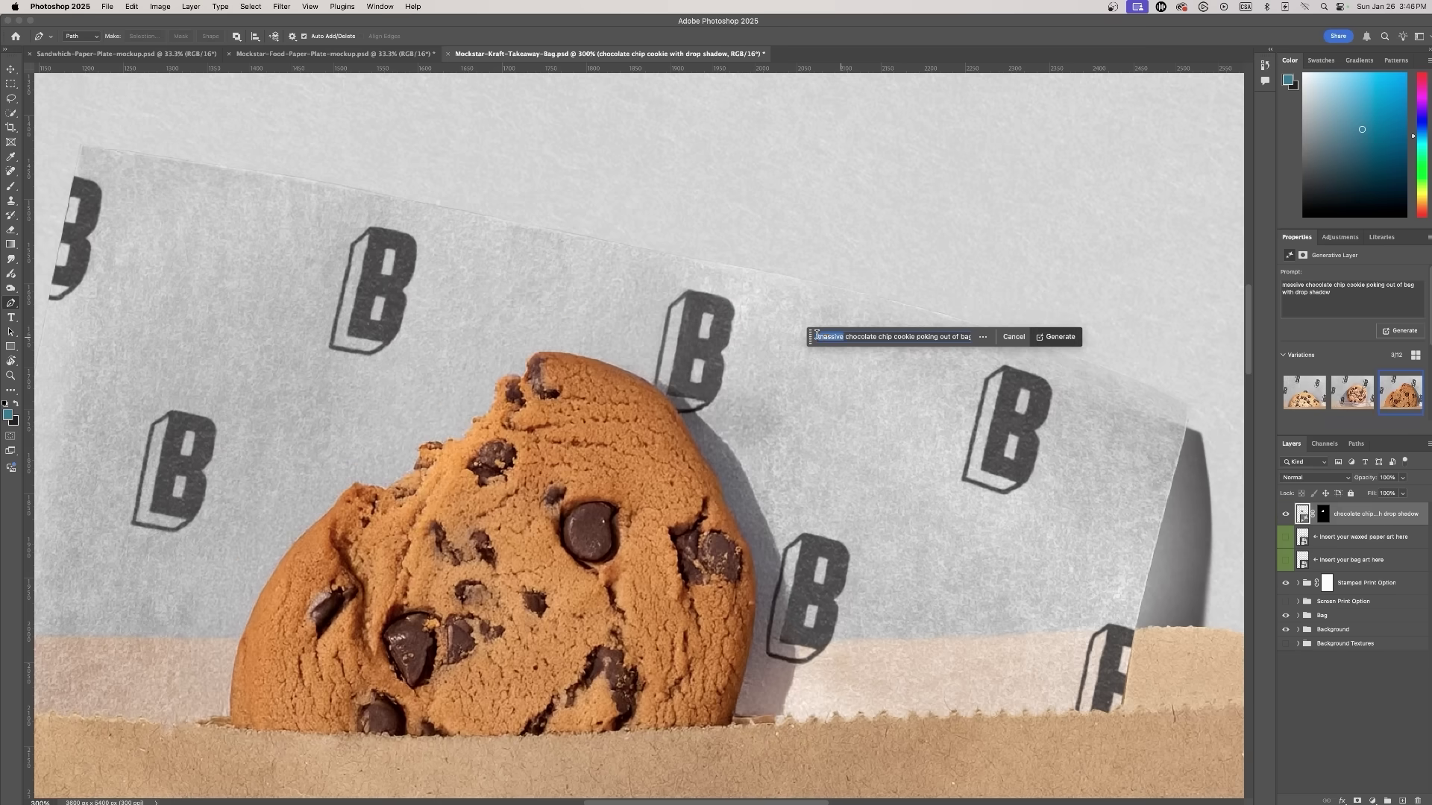
key(Return)
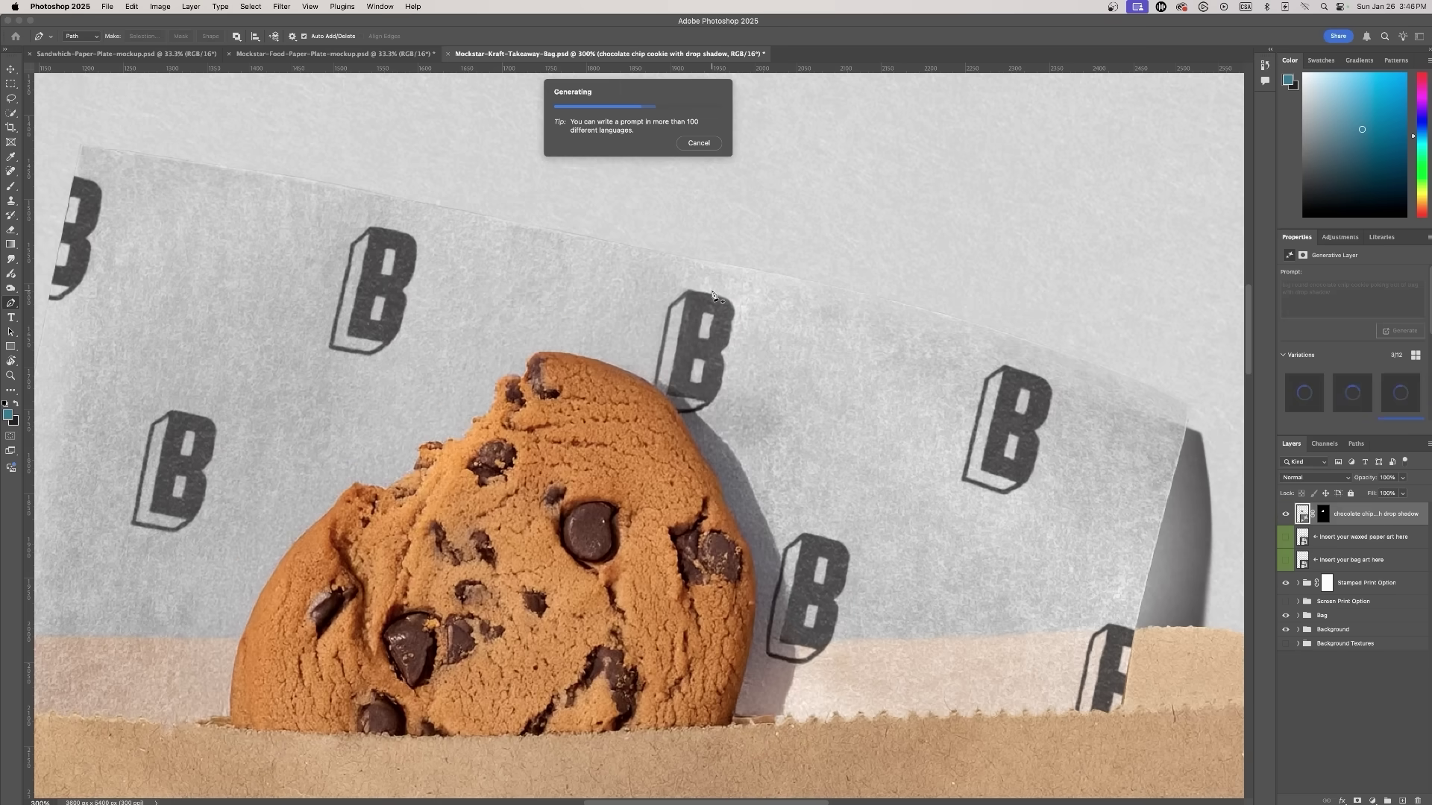
Browse the generated cookie variations and choose variation 6, the bitten cookie from the "massive chocolate chip cookie" prompt
click(917, 336)
click(917, 336)
click(884, 337)
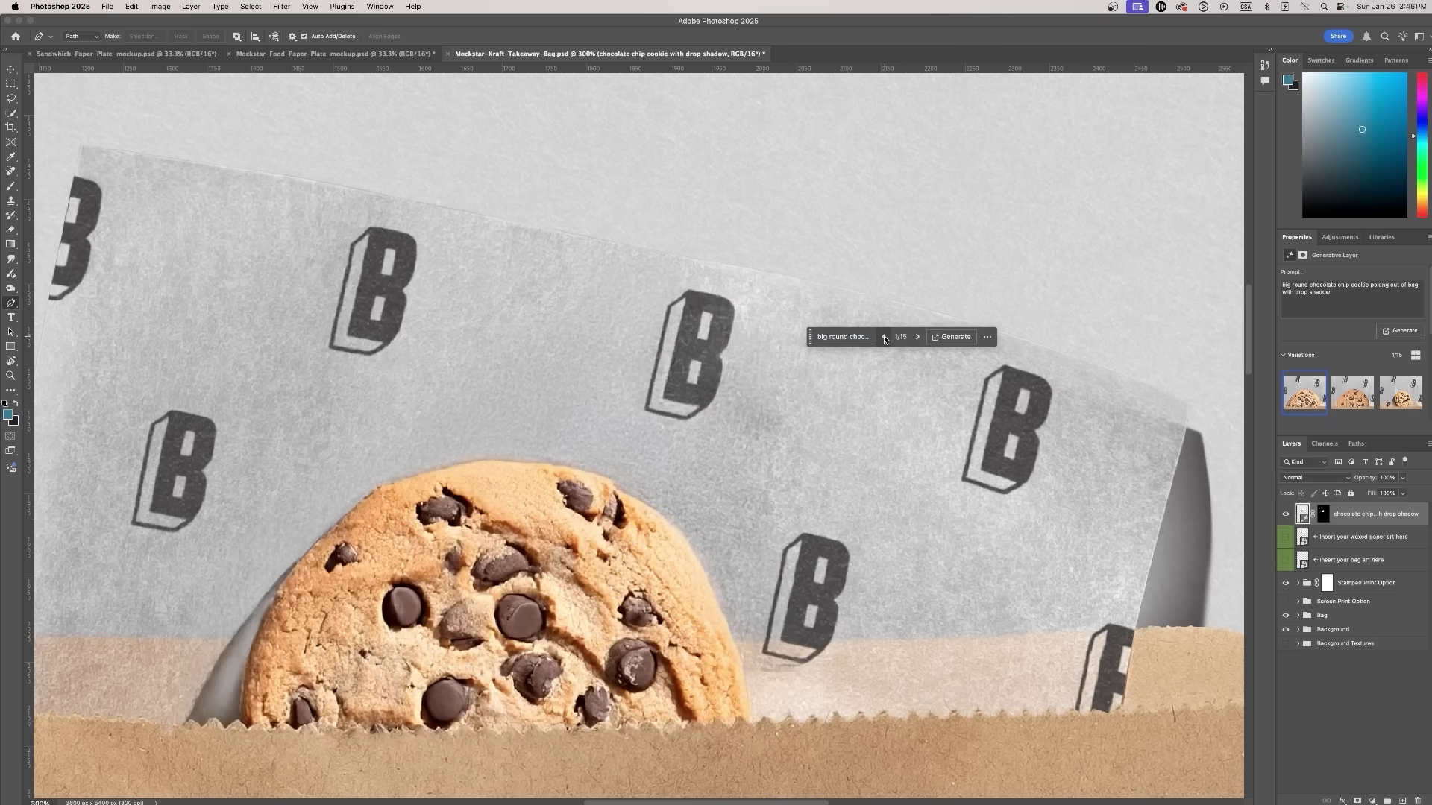
click(883, 337)
click(883, 337)
click(885, 337)
click(885, 337)
click(885, 337)
click(885, 337)
click(885, 337)
click(885, 337)
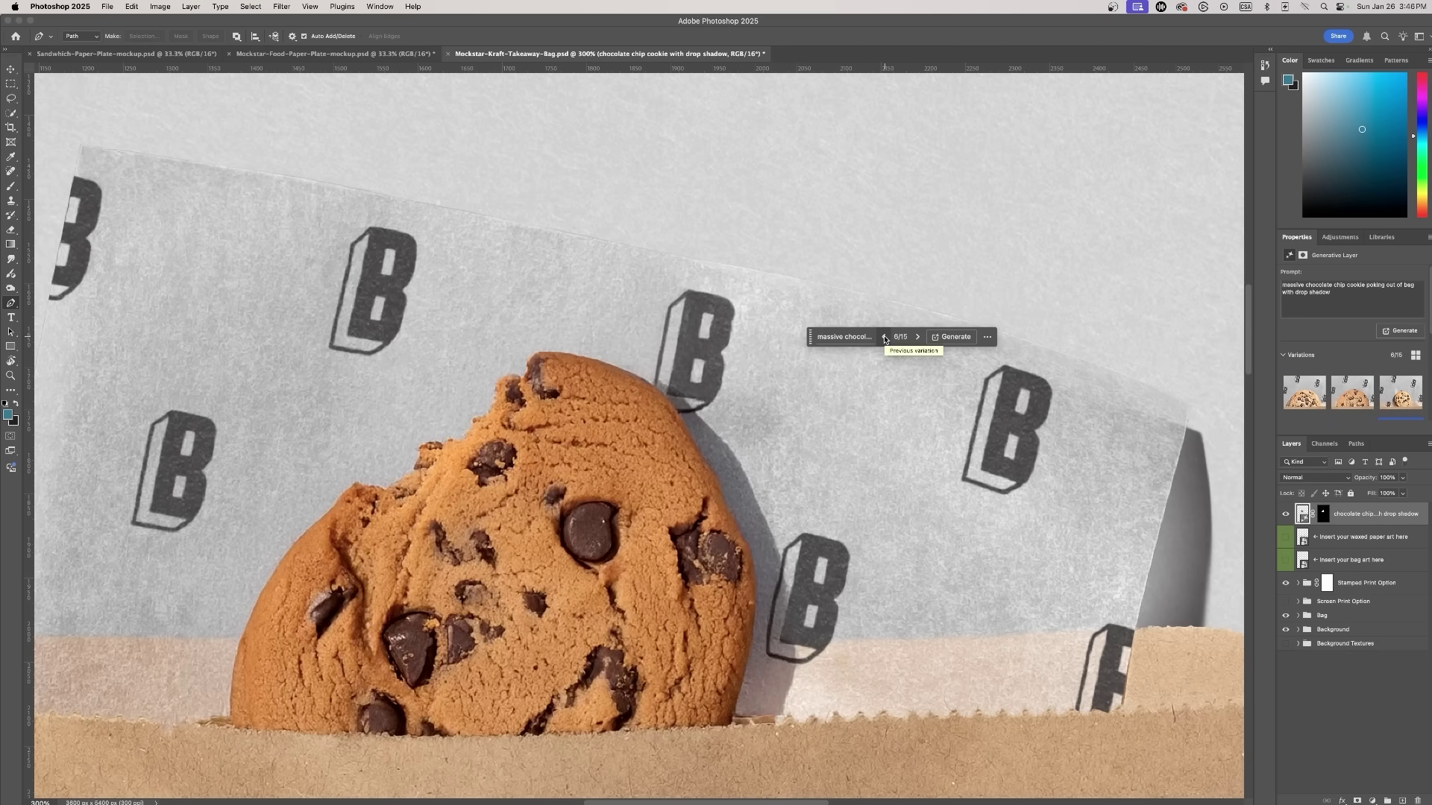
Enlarge the generated cookie layer with Free Transform and adjust its position in the bag opening
key(super+minus)
key(super+t)
drag(770, 303, 868, 238)
drag(671, 482, 661, 490)
key(Return)
Scale the cookie up slightly more, nudge it sideways, and toggle its layer's visibility to compare with the croissant
key(super+t)
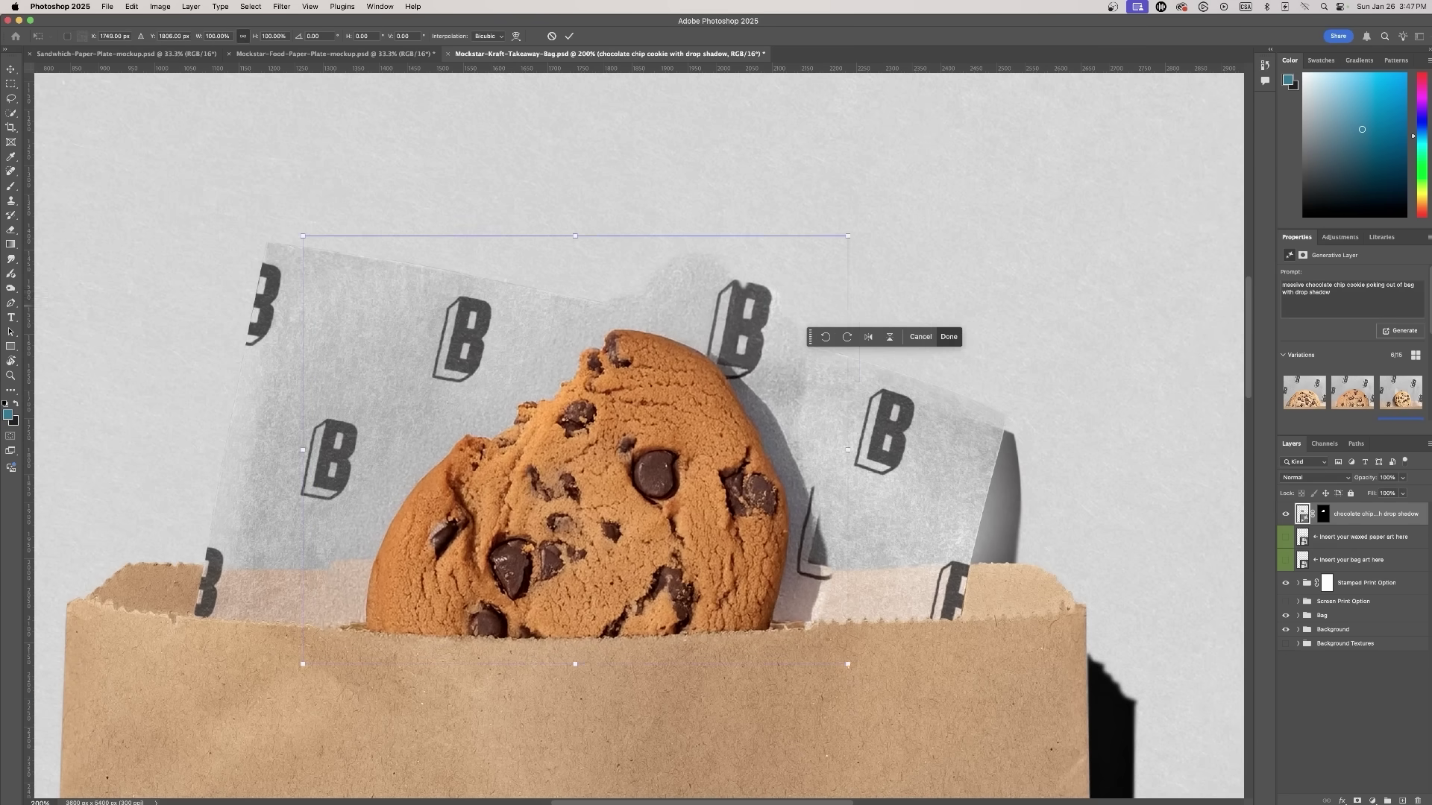
drag(848, 236, 881, 223)
drag(727, 420, 710, 423)
key(Return)
scroll(712, 423, down, 1)
click(1285, 514)
click(1285, 514)
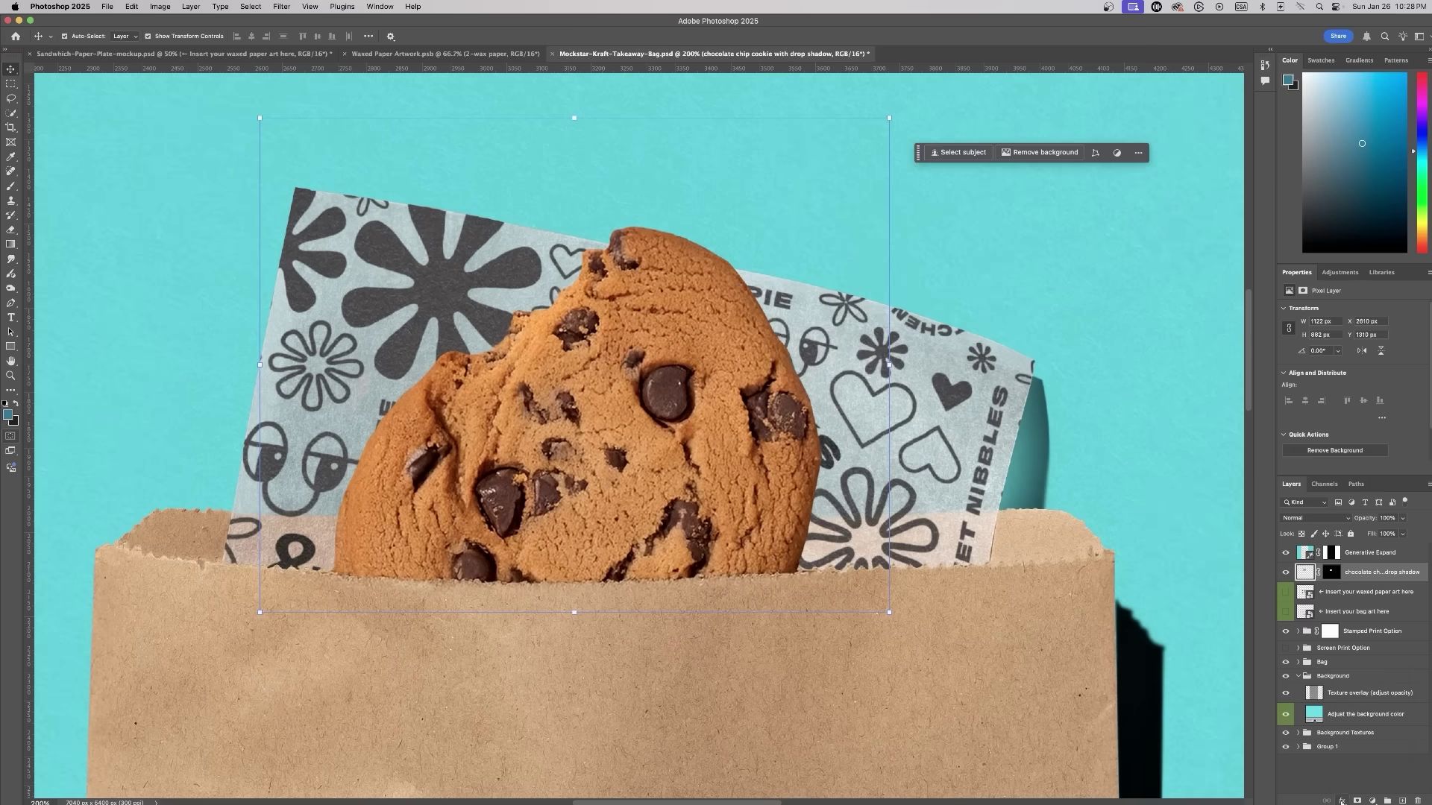
Add a black Linear Burn drop shadow to the cookie layer with a -172° angle and 31 px distance
click(1342, 801)
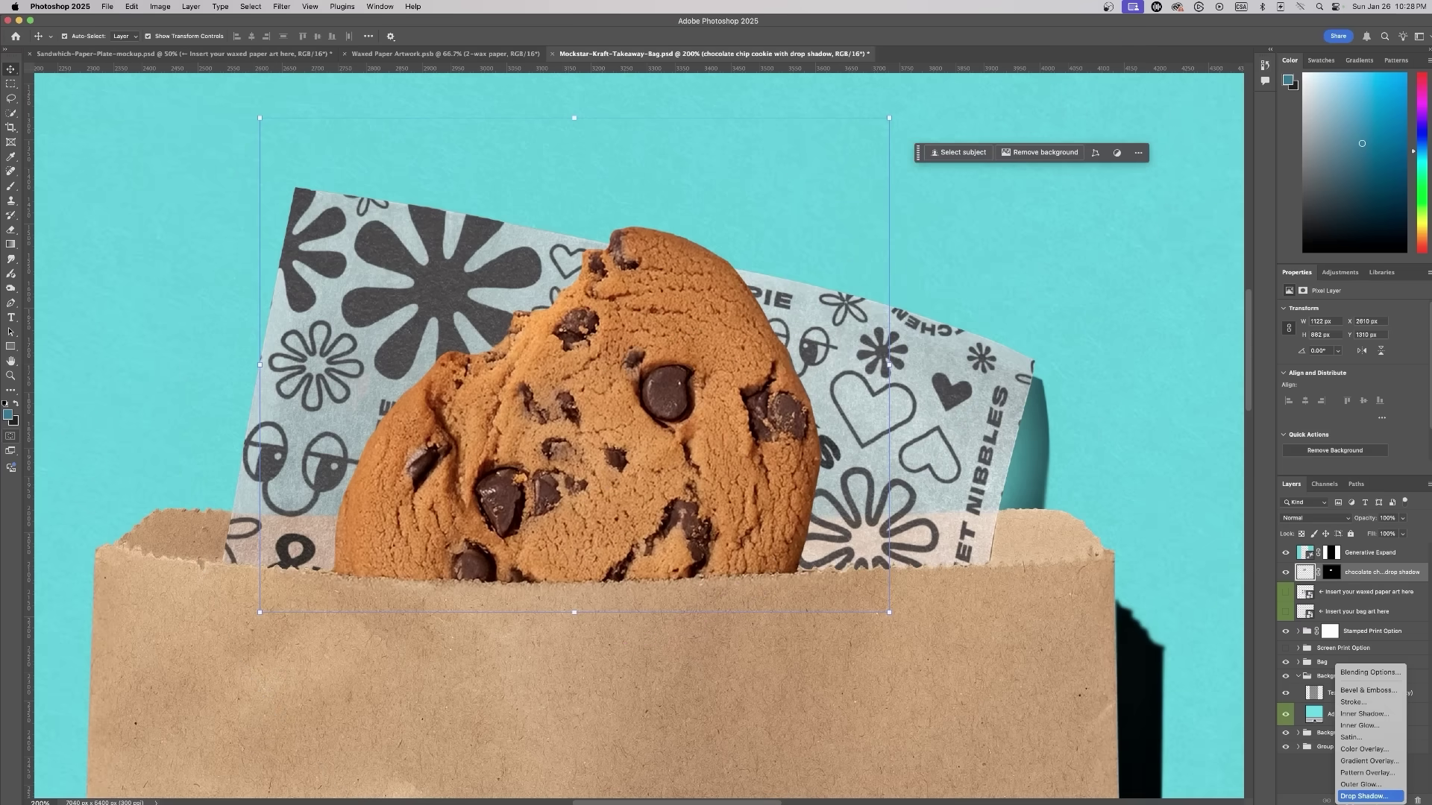
click(1357, 796)
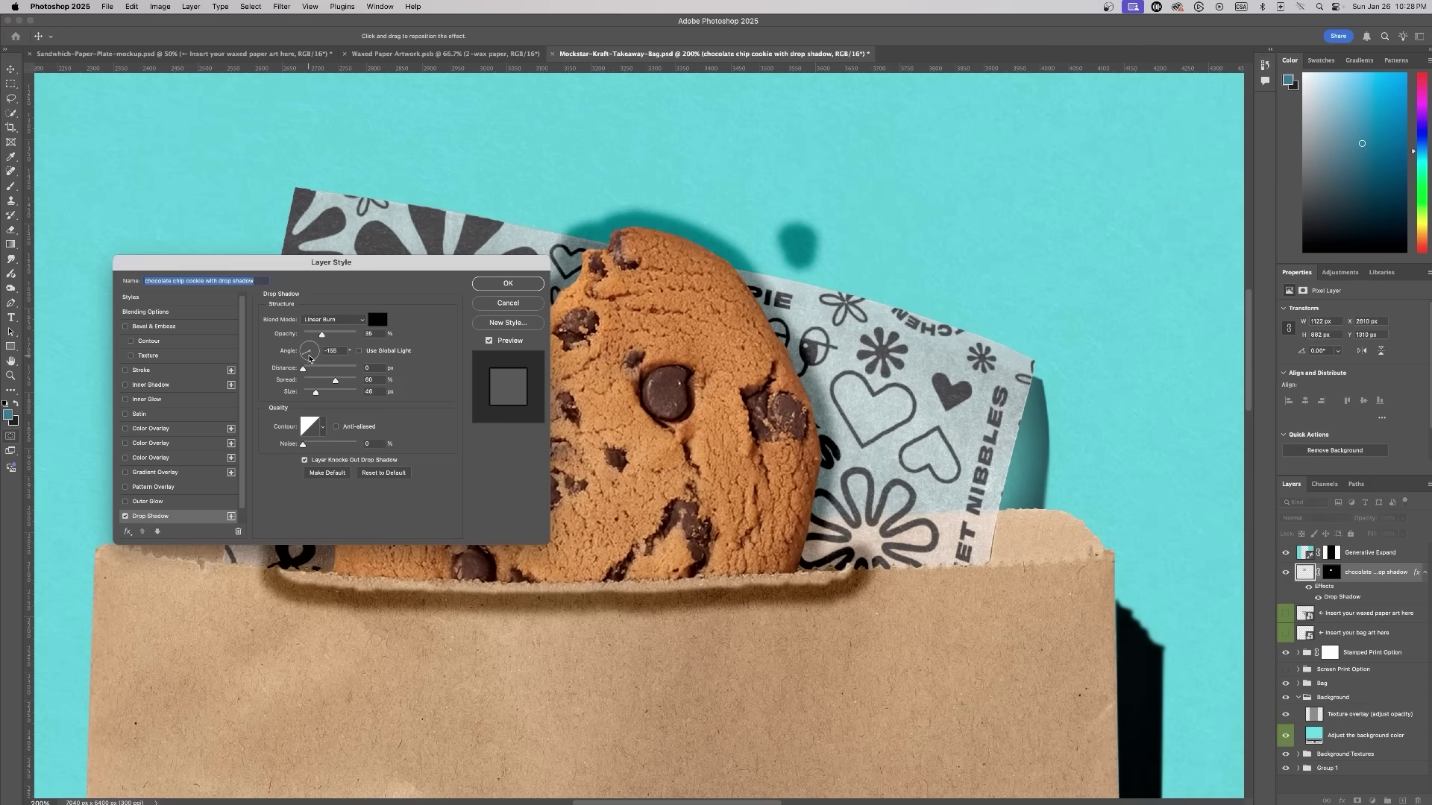
drag(317, 396, 328, 337)
drag(419, 261, 333, 120)
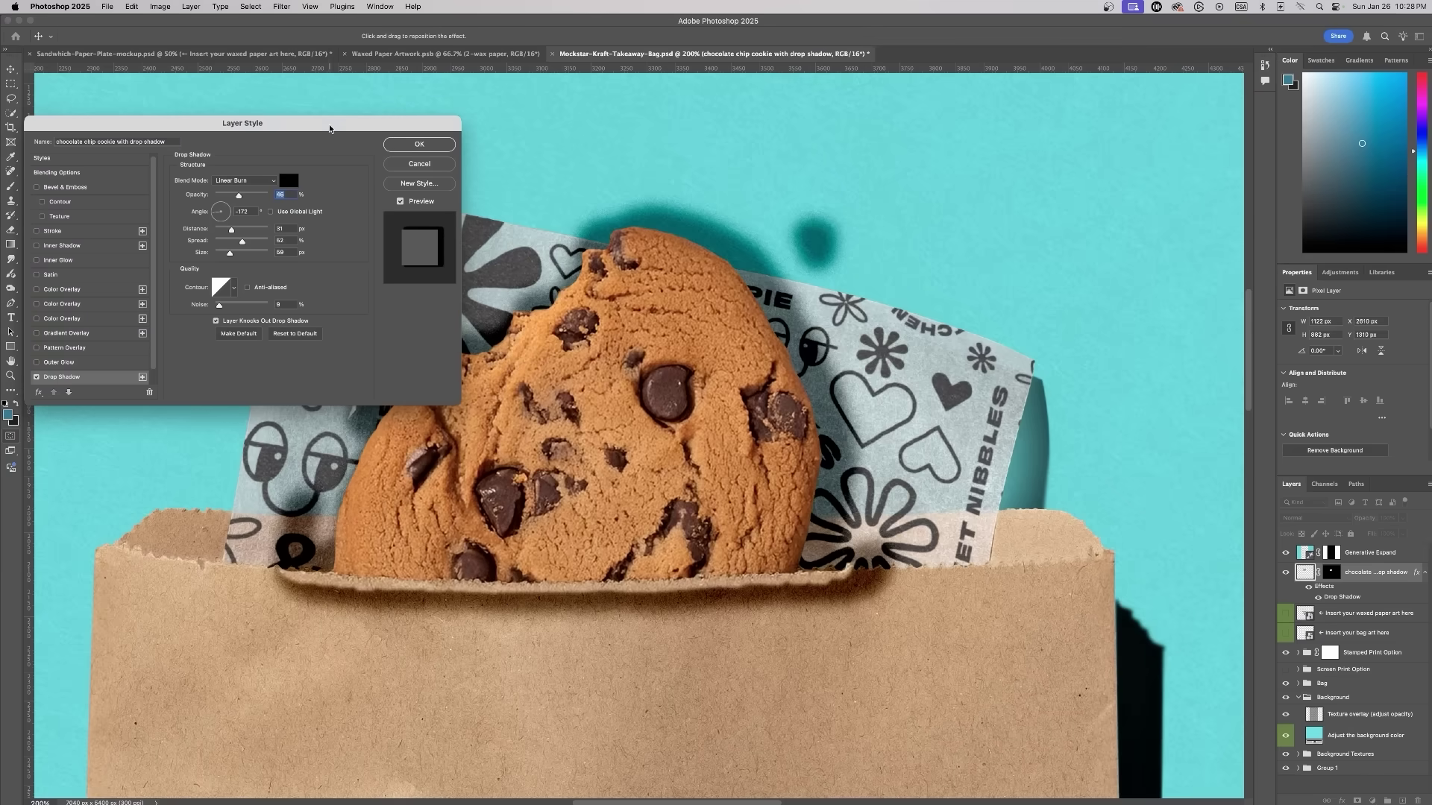
click(420, 142)
Separate the cookie's drop shadow into its own layer and shift it down and to the right behind the cookie
right_click(1357, 594)
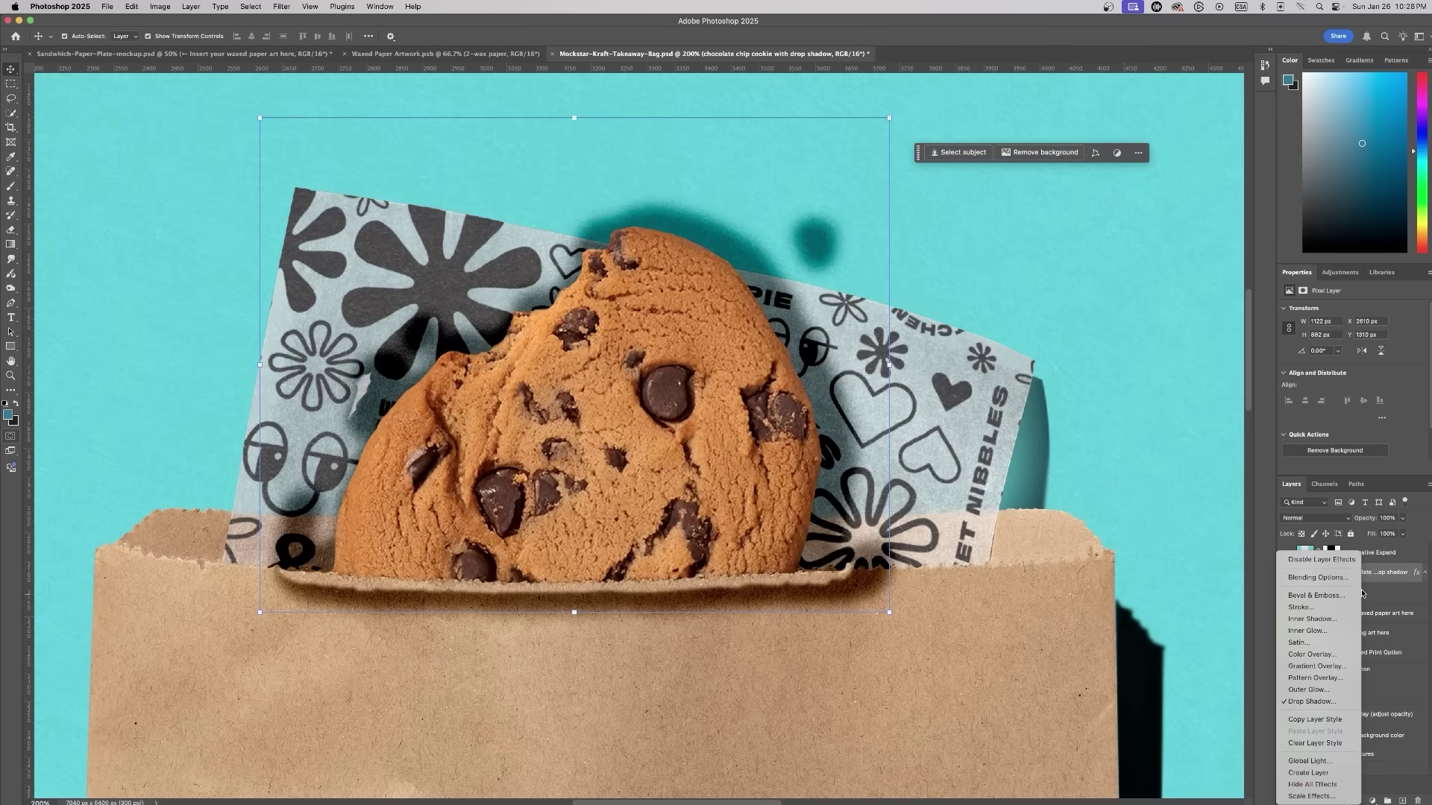
click(1312, 771)
click(718, 276)
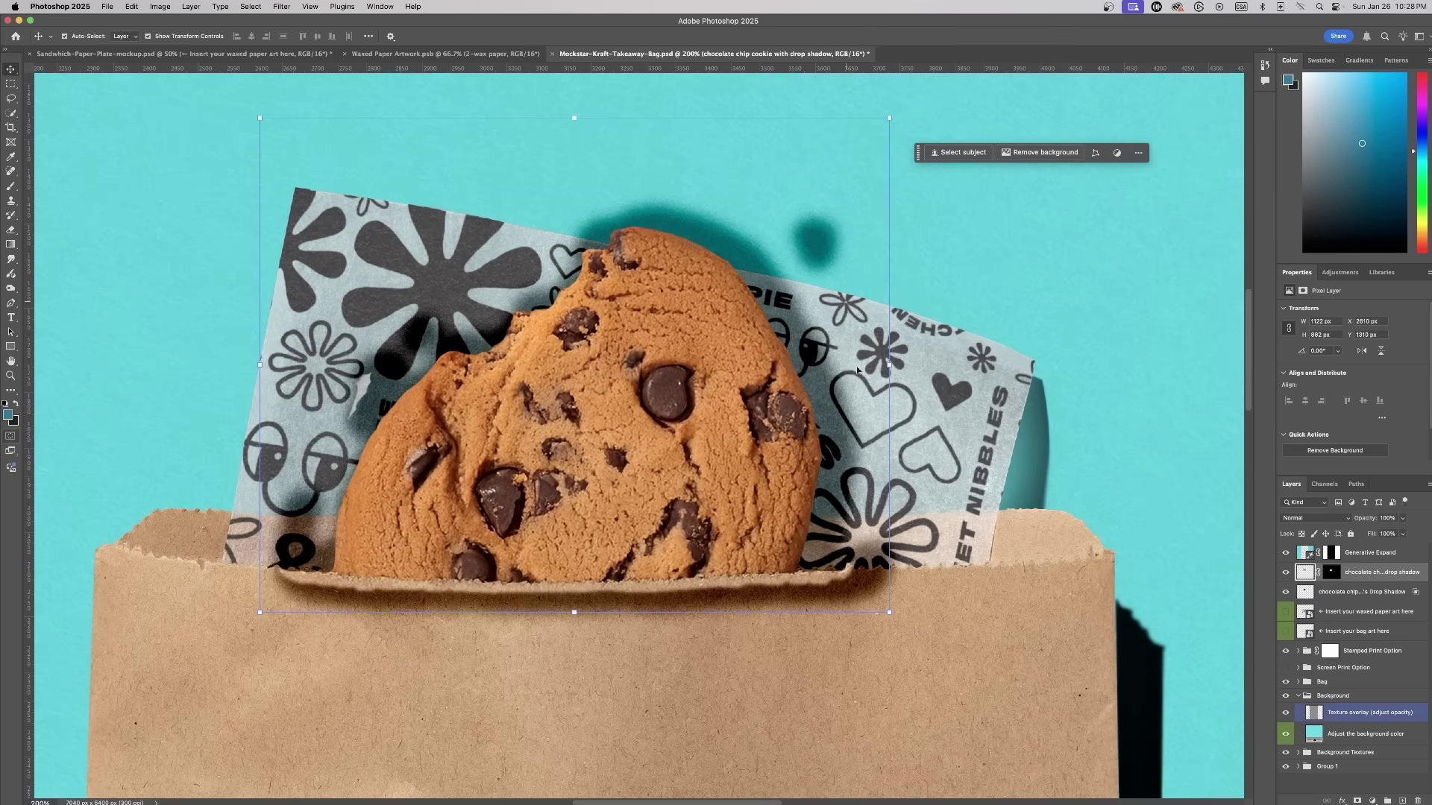
drag(825, 279, 781, 339)
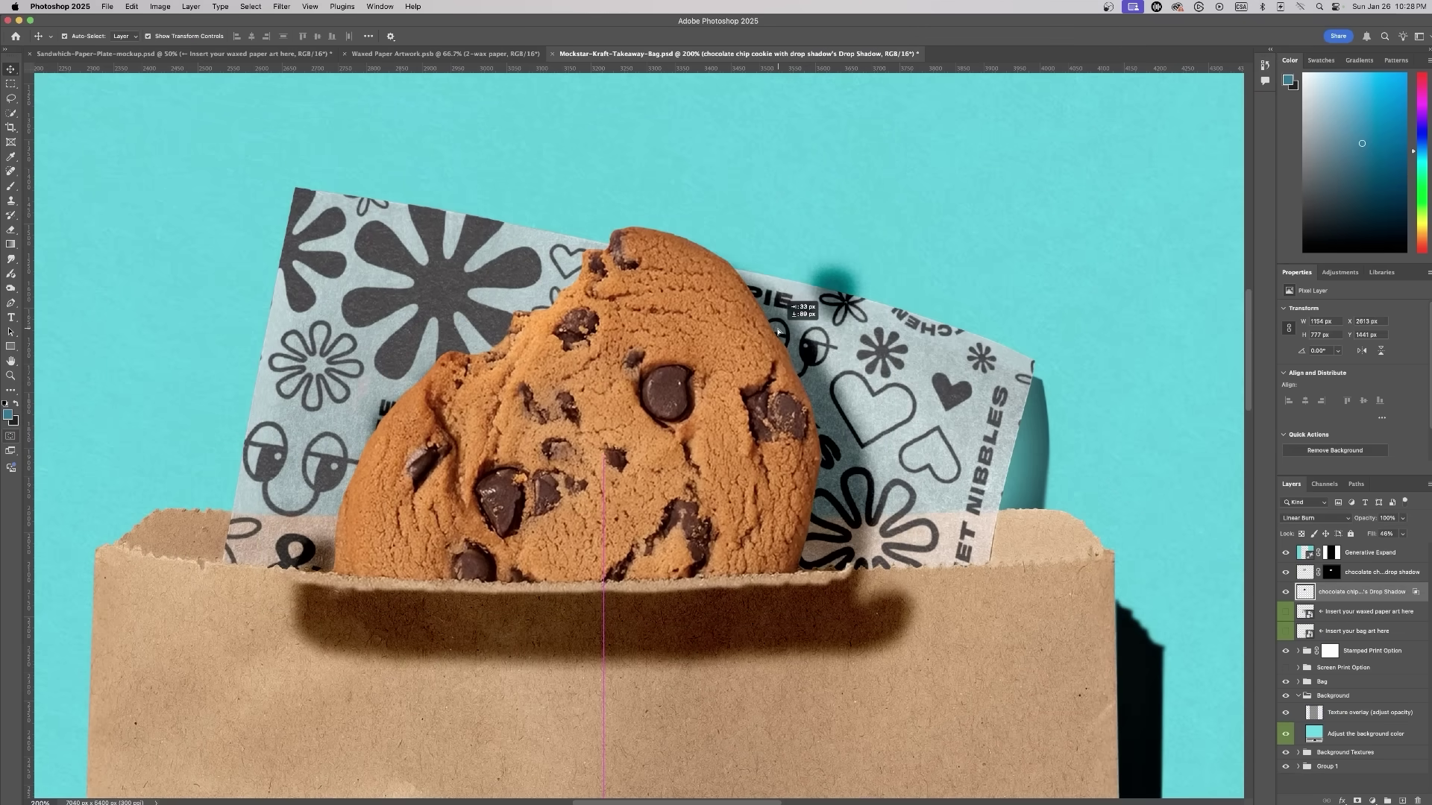
Erase the stray shadow from the bag's front and the turquoise background, and select the cookie layer
key(e)
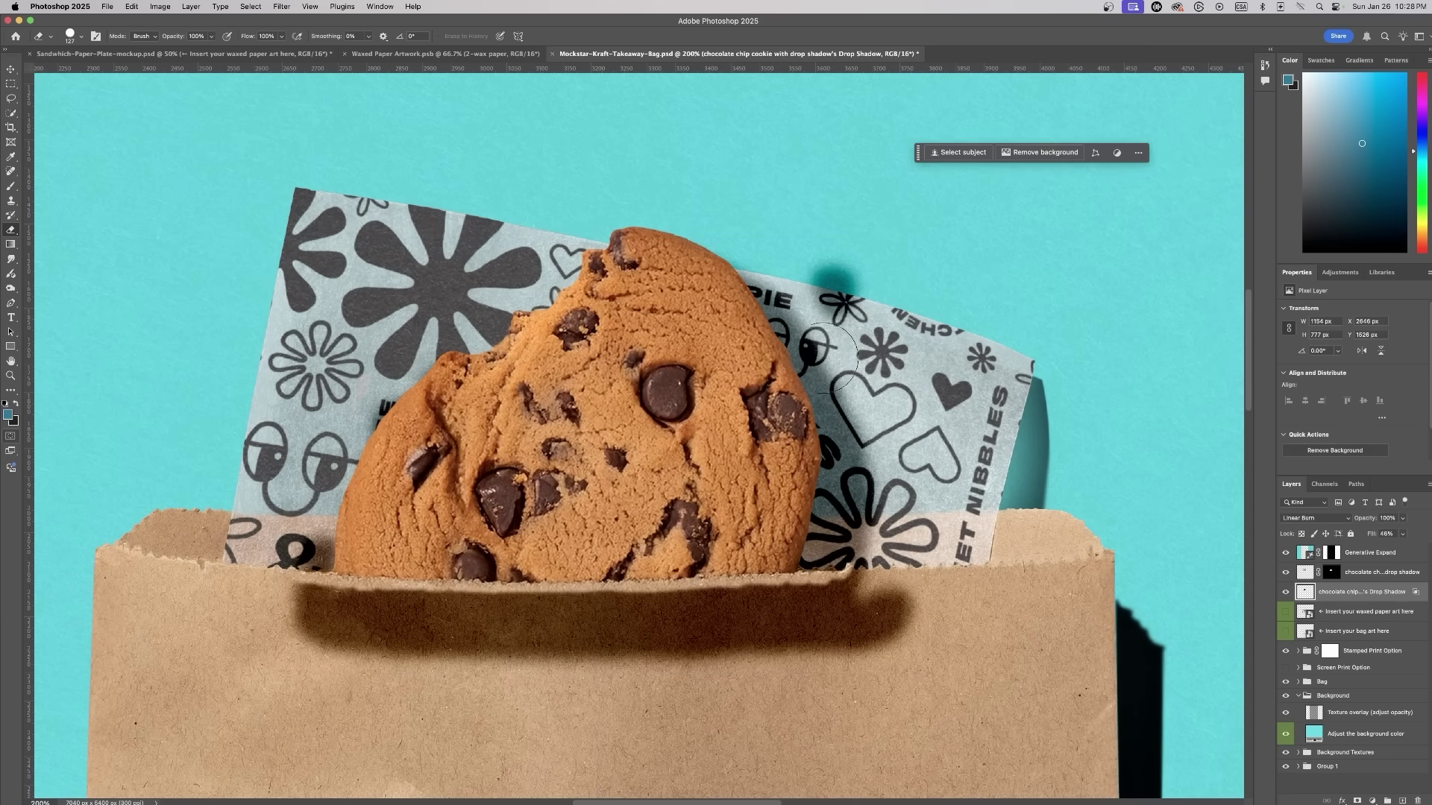
mouse_move(899, 613)
mouse_down()
mouse_move(477, 615)
mouse_move(306, 589)
mouse_move(309, 552)
mouse_up()
scroll(370, 597, right, 2)
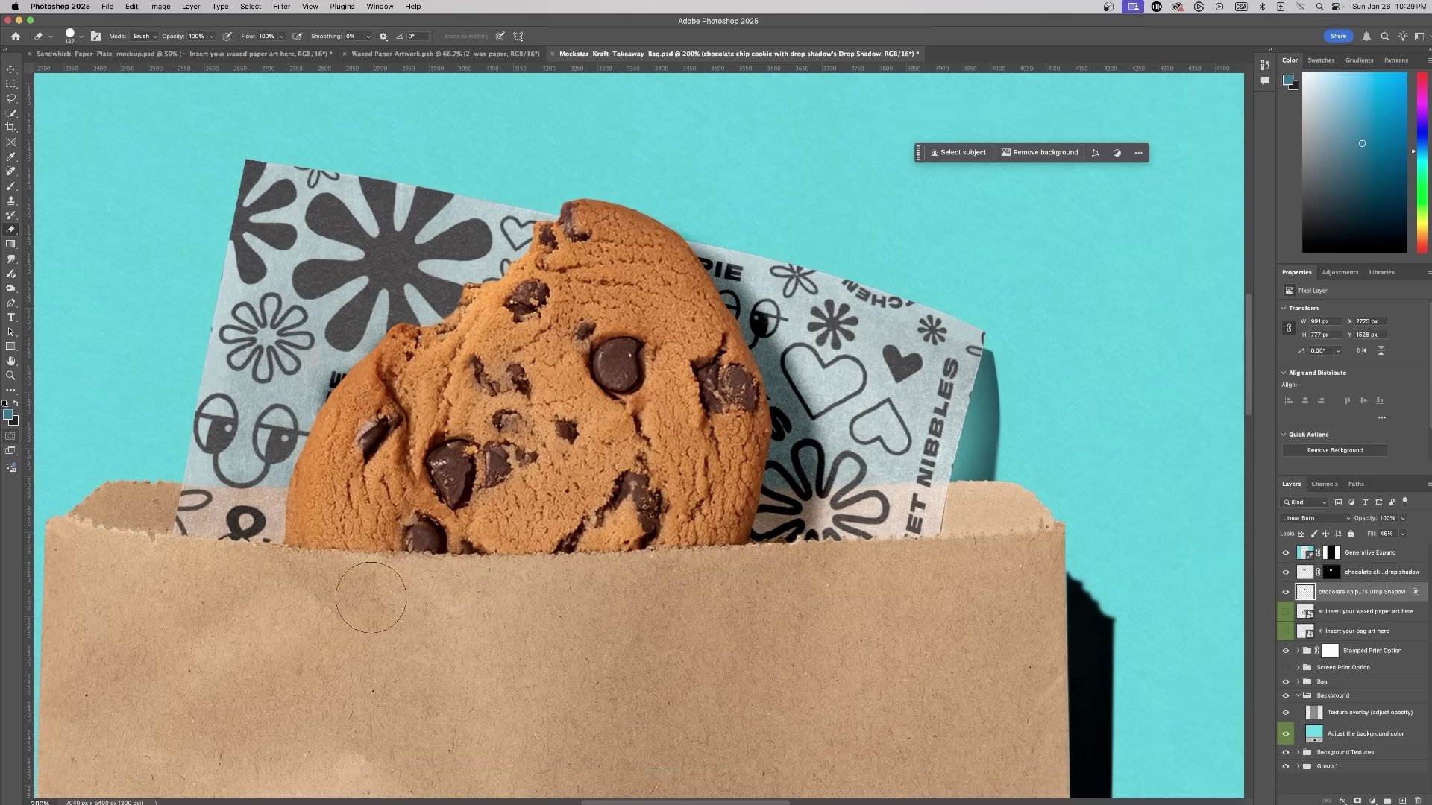
click(9, 70)
key(super+minus)
click(1369, 574)
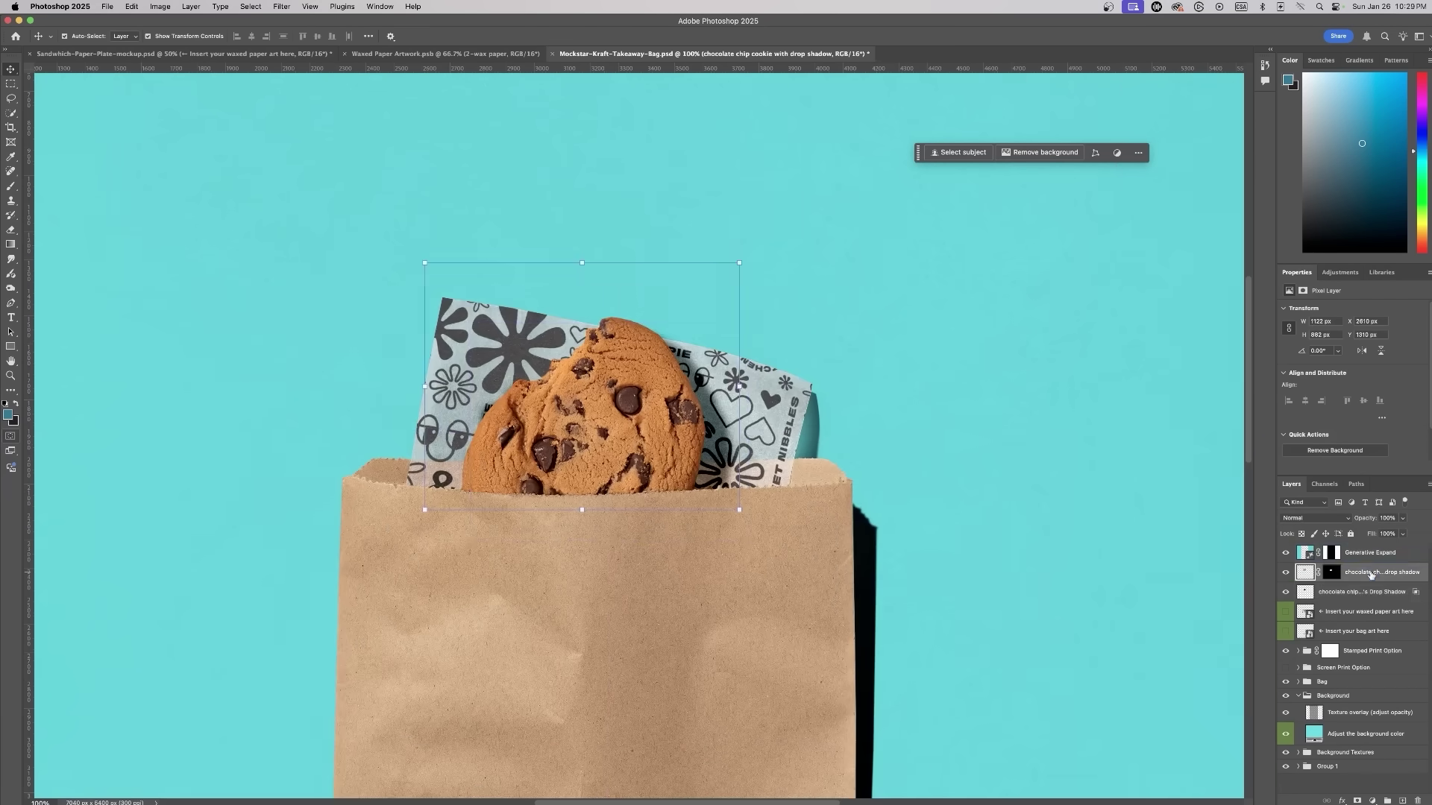
drag(1390, 775, 1391, 775)
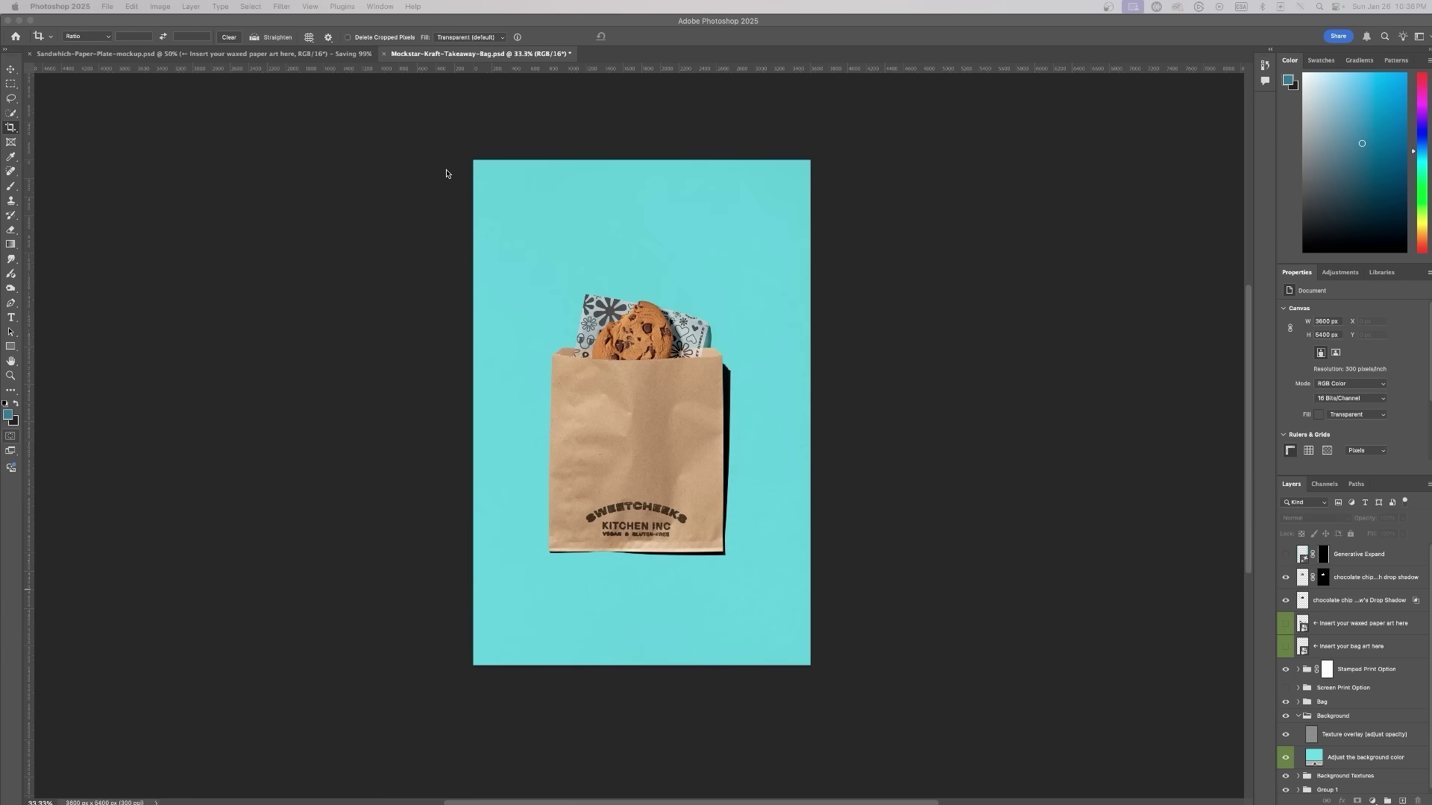
Extend the bag mockup's canvas outward on both sides with the Crop tool and start a Generative Expand
click(479, 169)
drag(479, 170, 837, 655)
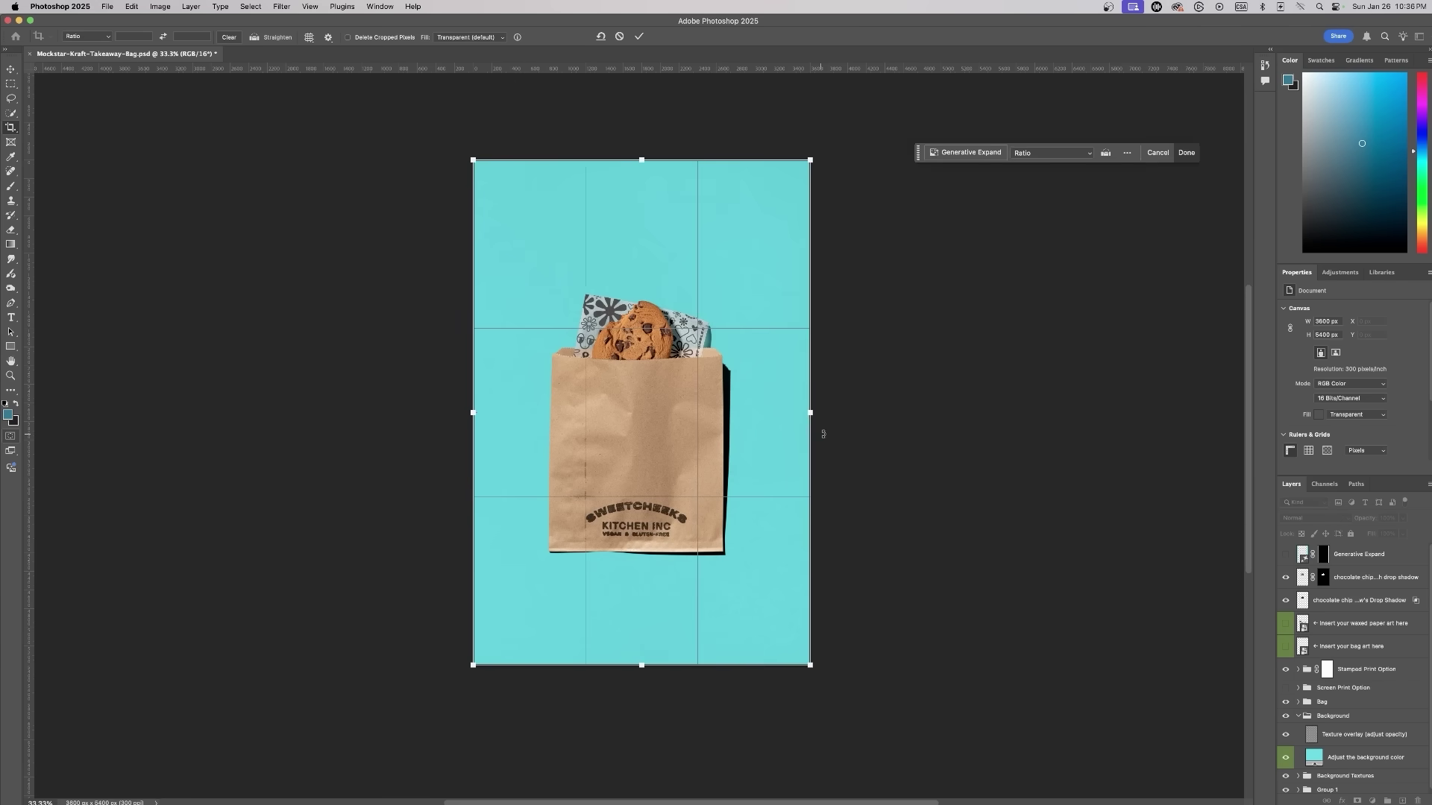
drag(818, 414, 975, 413)
drag(472, 412, 299, 412)
click(965, 152)
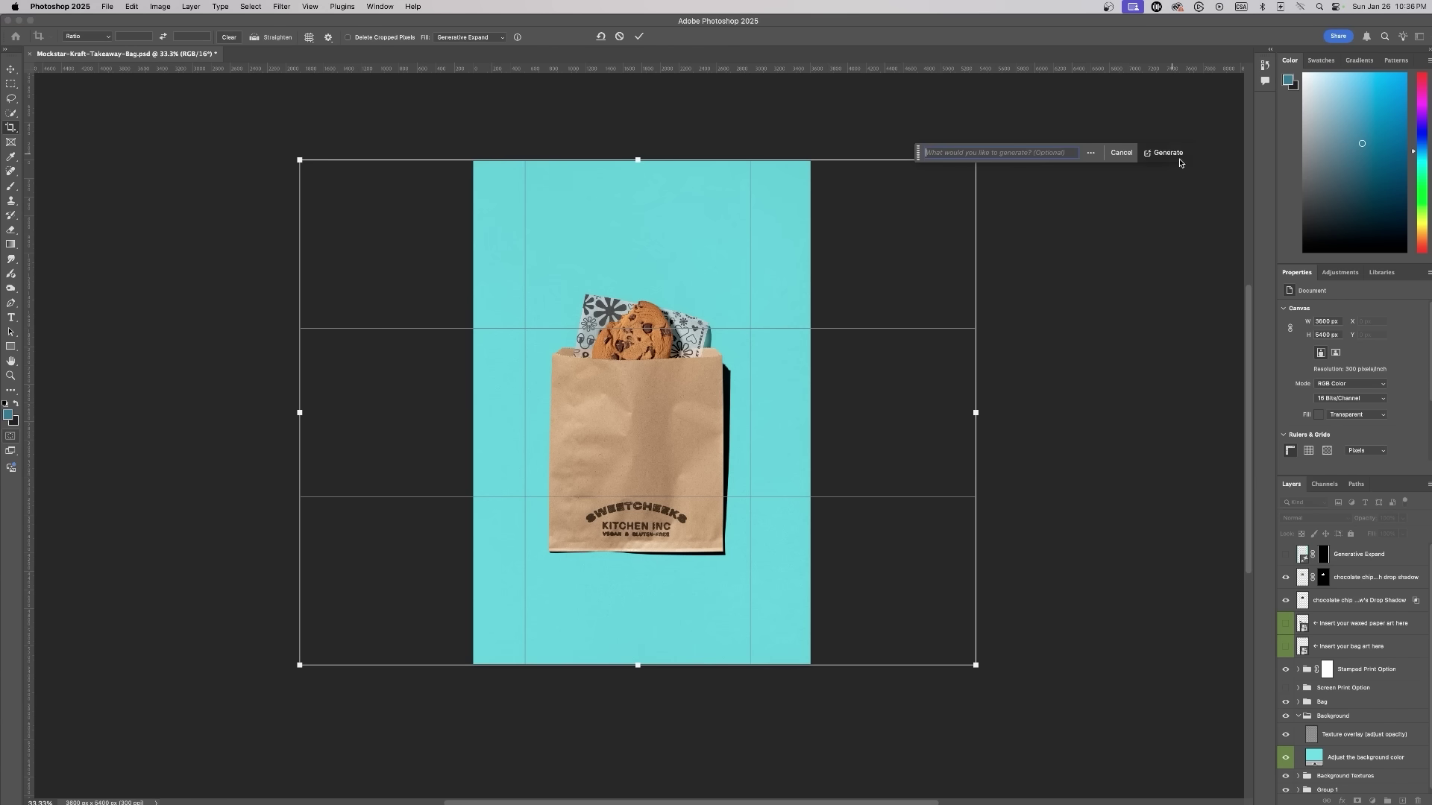